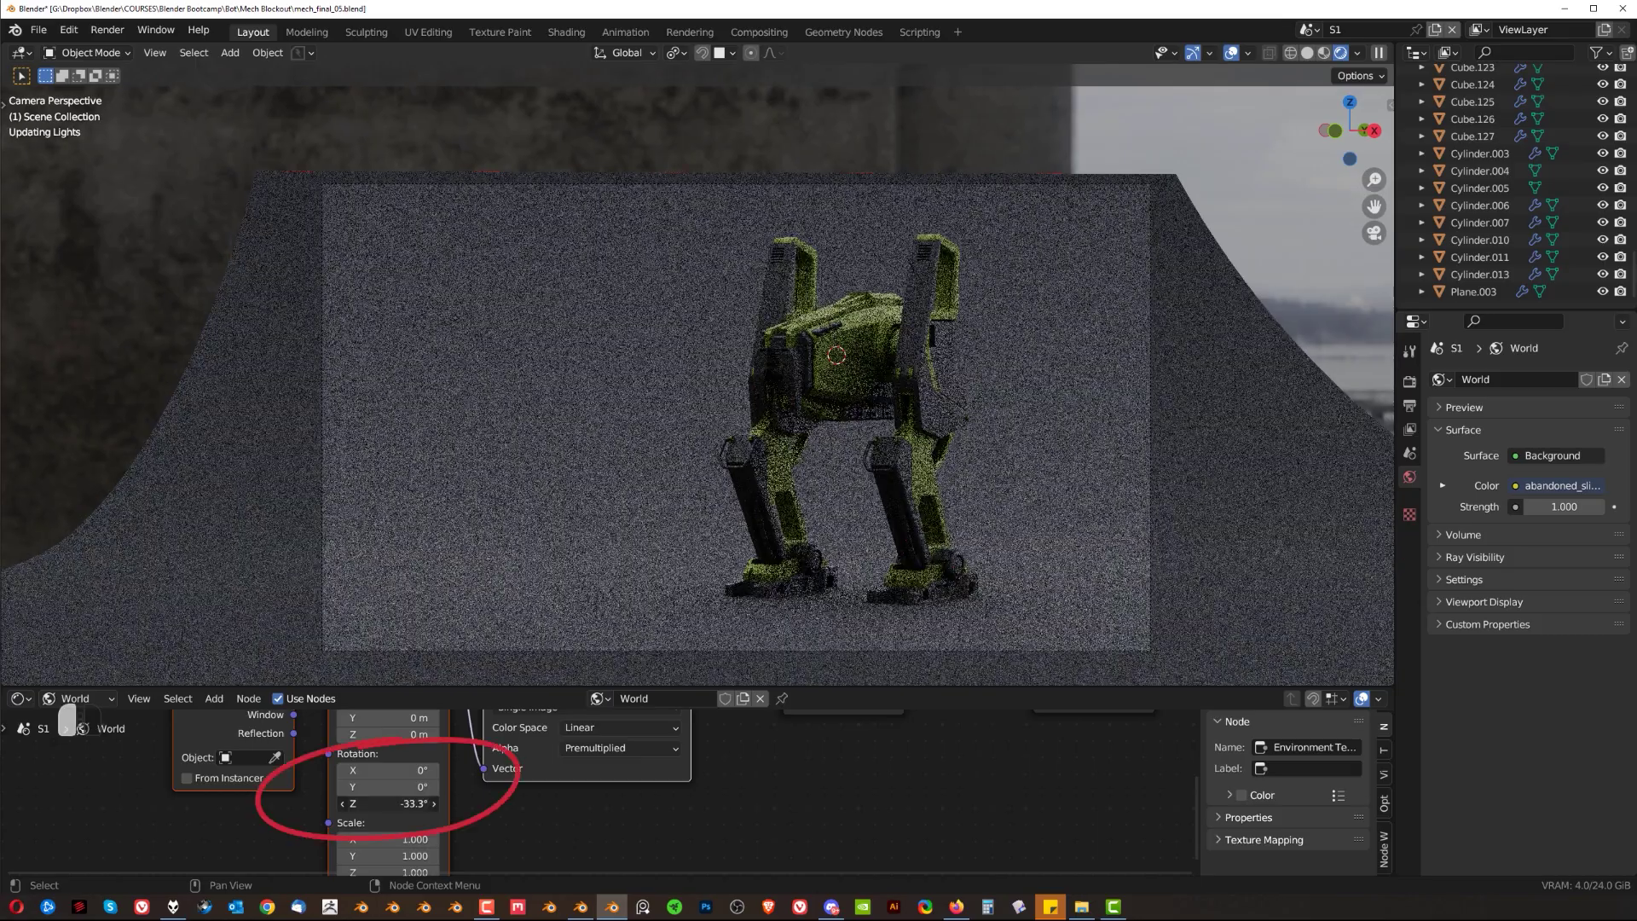
- Rotate the HDRI background, lock the camera to the view, and move the camera closer to the robot
{"action": "left_click_drag", "start_coordinate": [754, 382], "coordinate": [709, 424]}
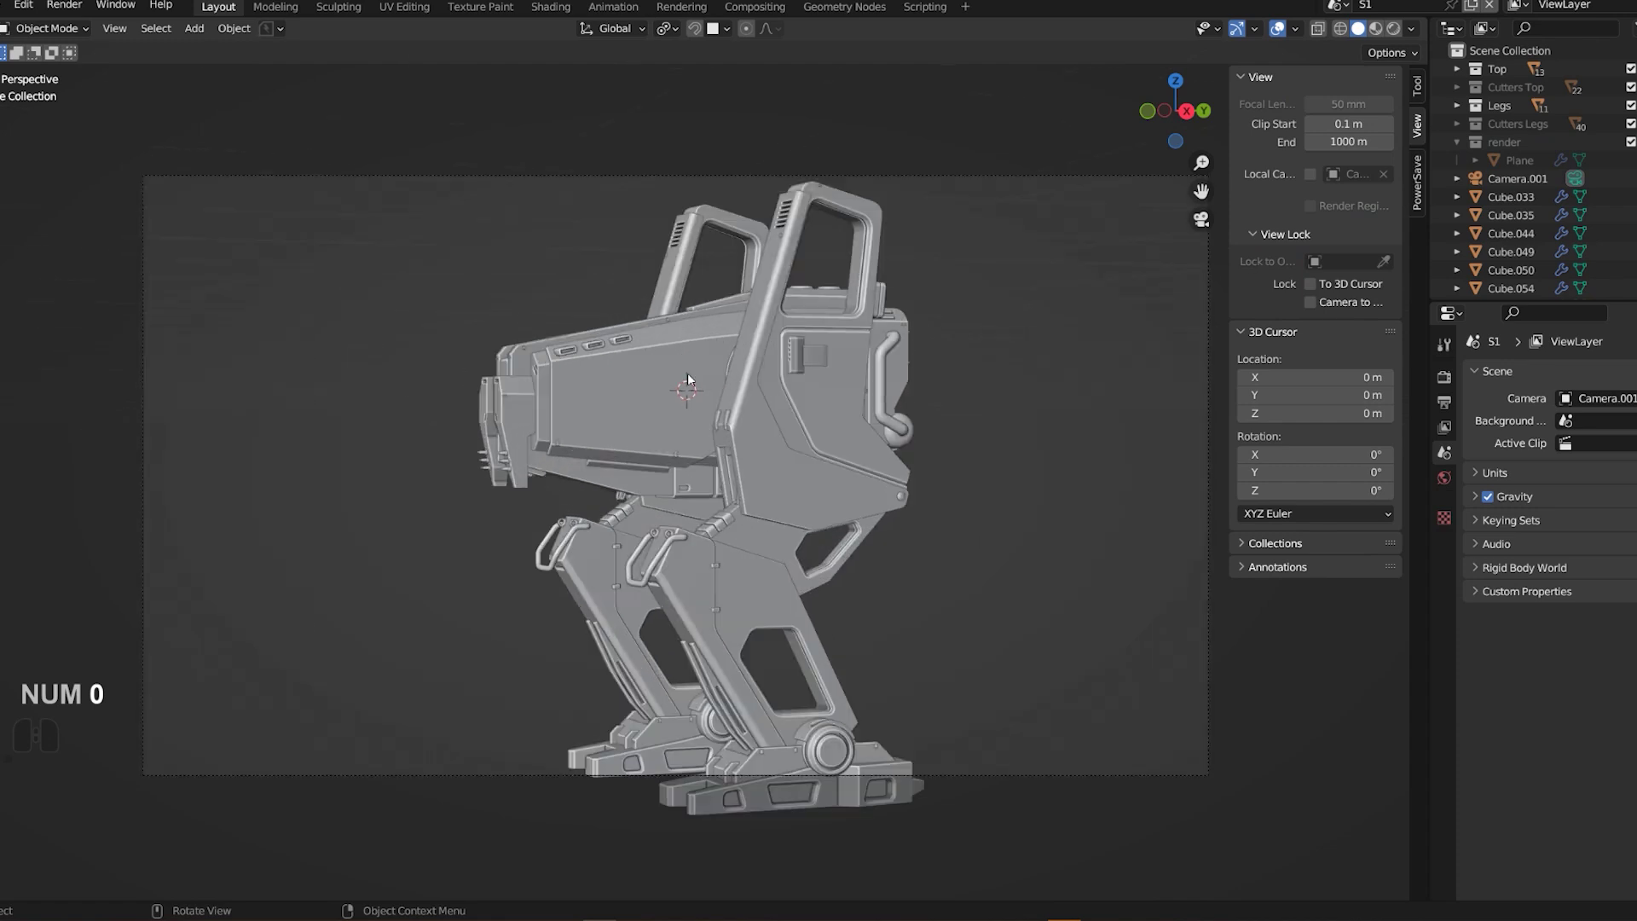
{"action": "left_click", "coordinate": [1310, 302]}
{"action": "middle_click_drag", "start_coordinate": [694, 383], "coordinate": [782, 399], "text": "ctrl"}
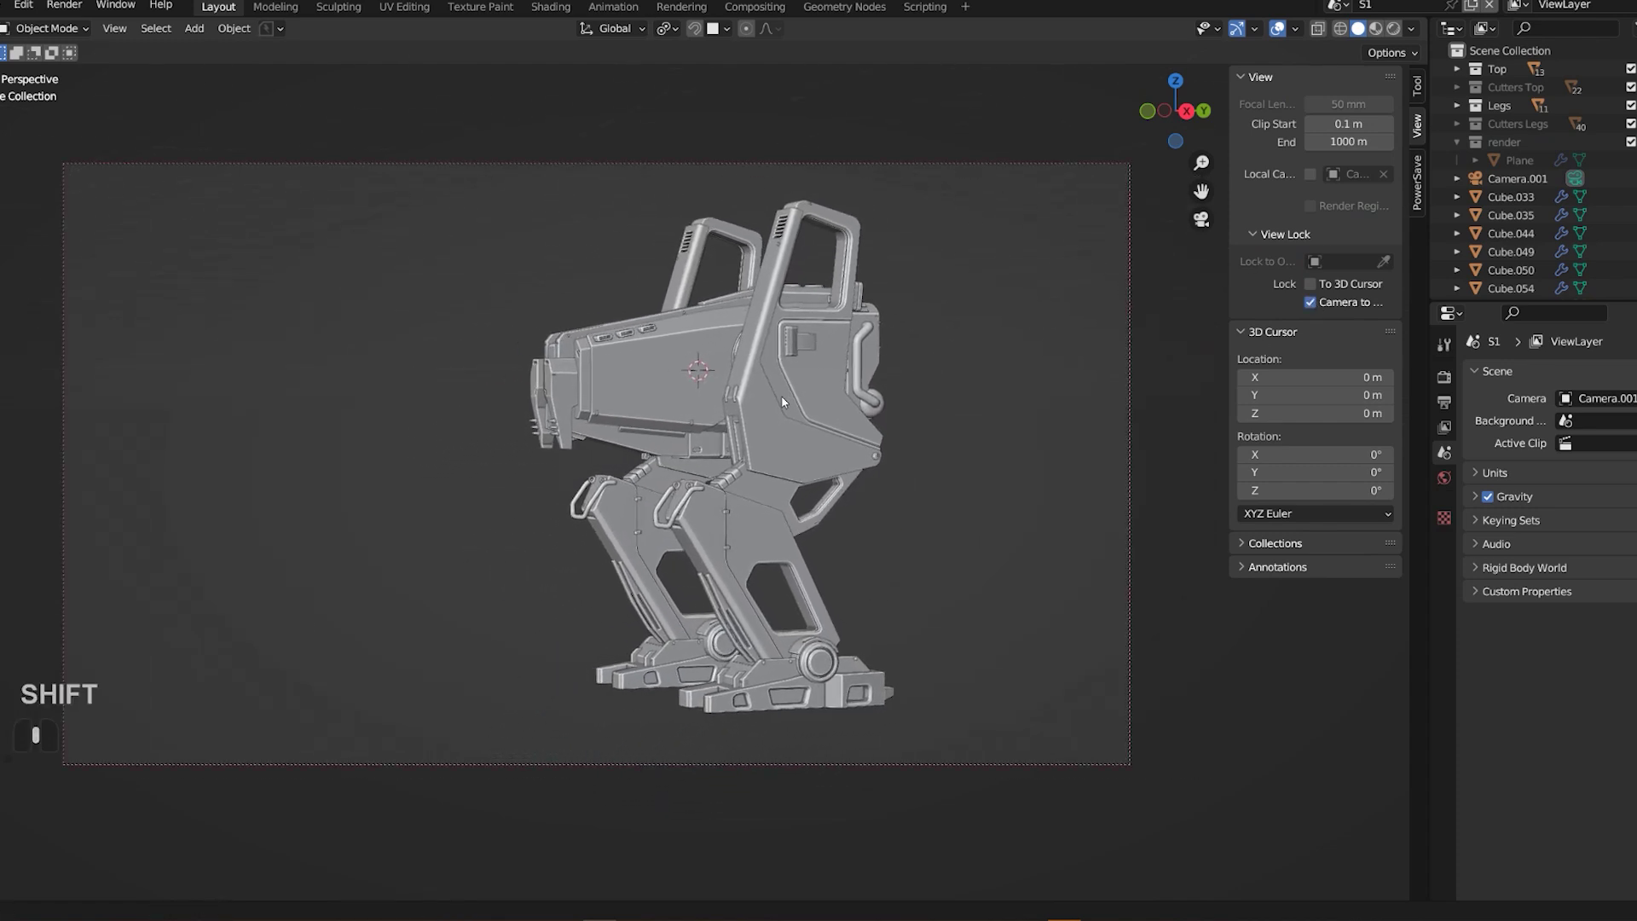
{"action": "key", "text": "n"}
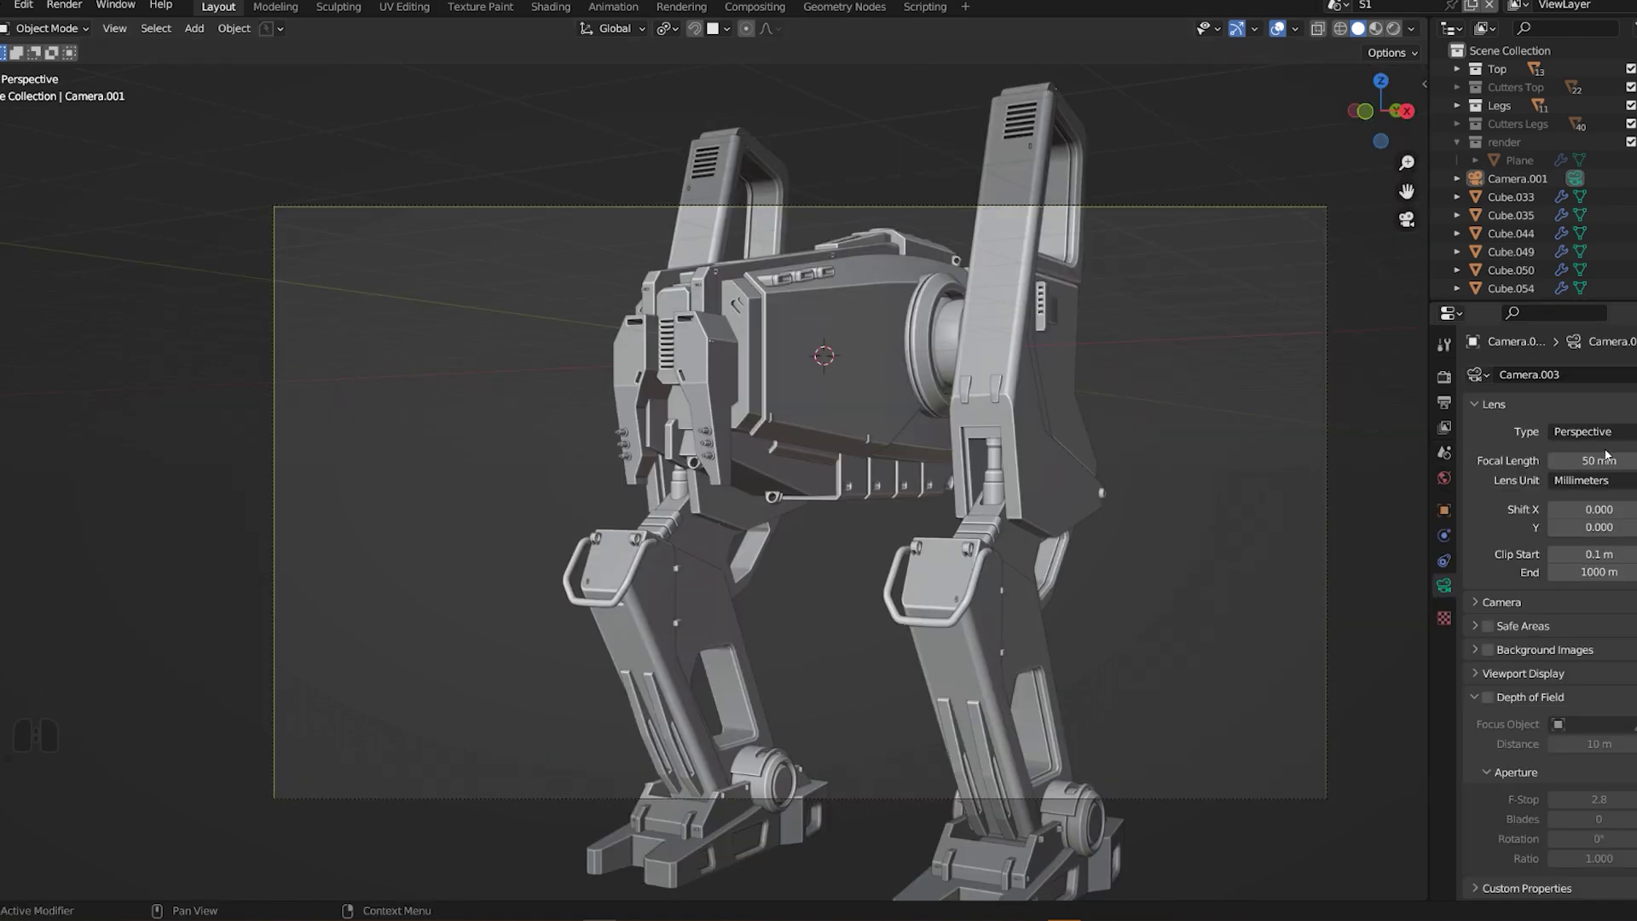
- Set the camera focal length to 135 mm and pan to shift the robot down-right in frame
{"action": "left_click_drag", "start_coordinate": [1599, 461], "coordinate": [1526, 460]}
{"action": "scroll", "coordinate": [977, 570], "scroll_direction": "up", "scroll_amount": 2}
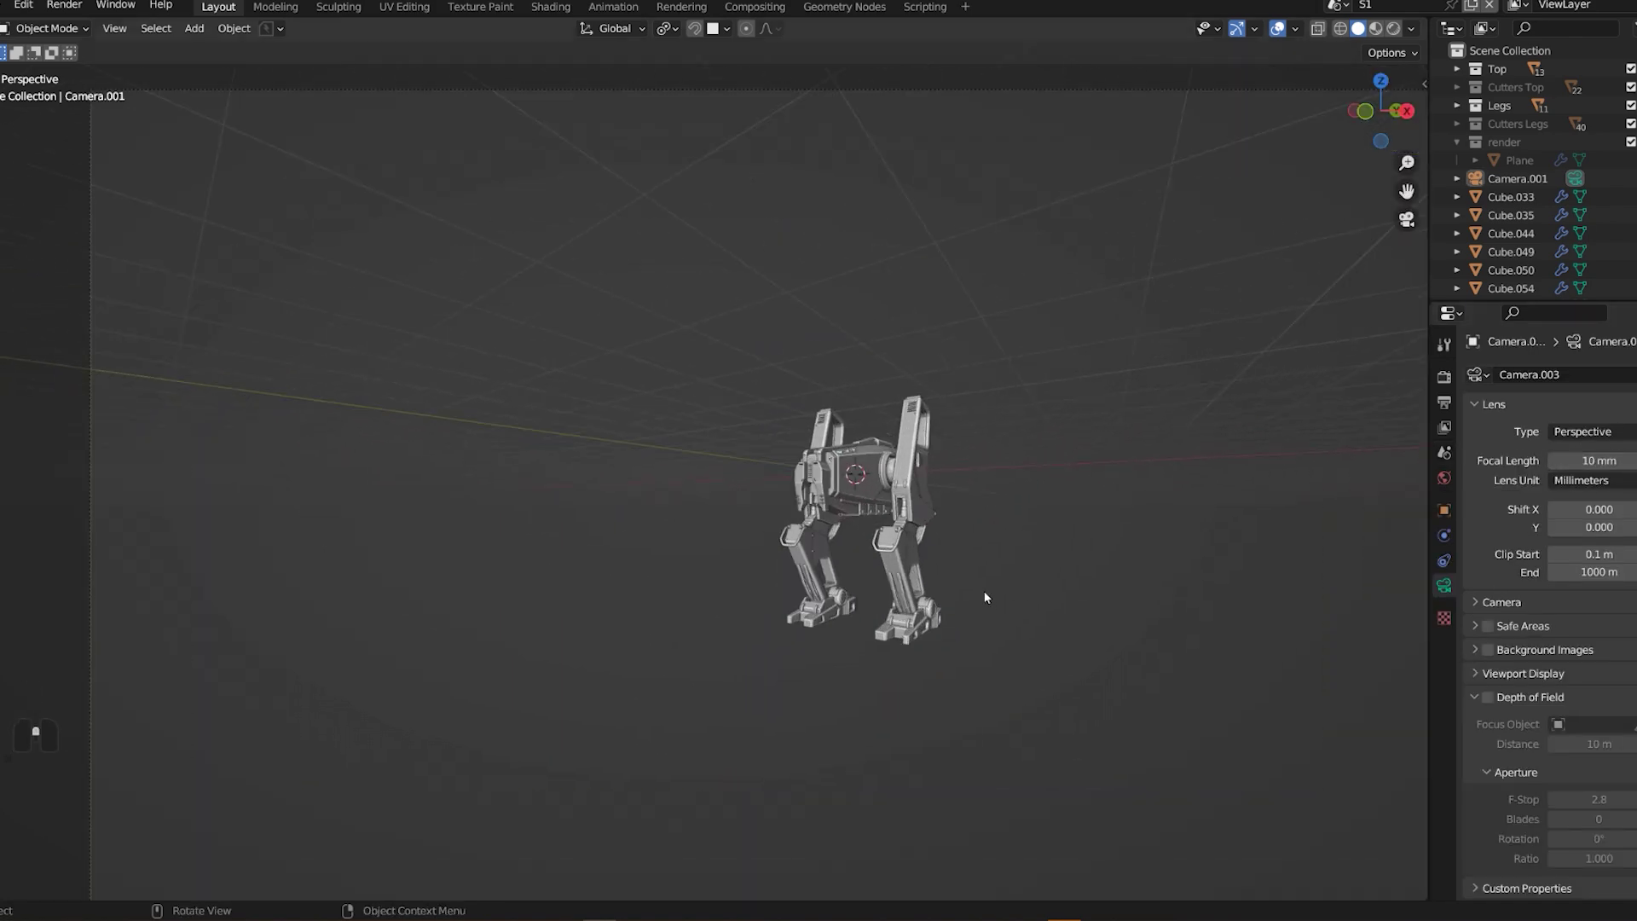
{"action": "scroll", "coordinate": [977, 570], "scroll_direction": "down", "scroll_amount": 2}
{"action": "key", "text": "Page_Down"}
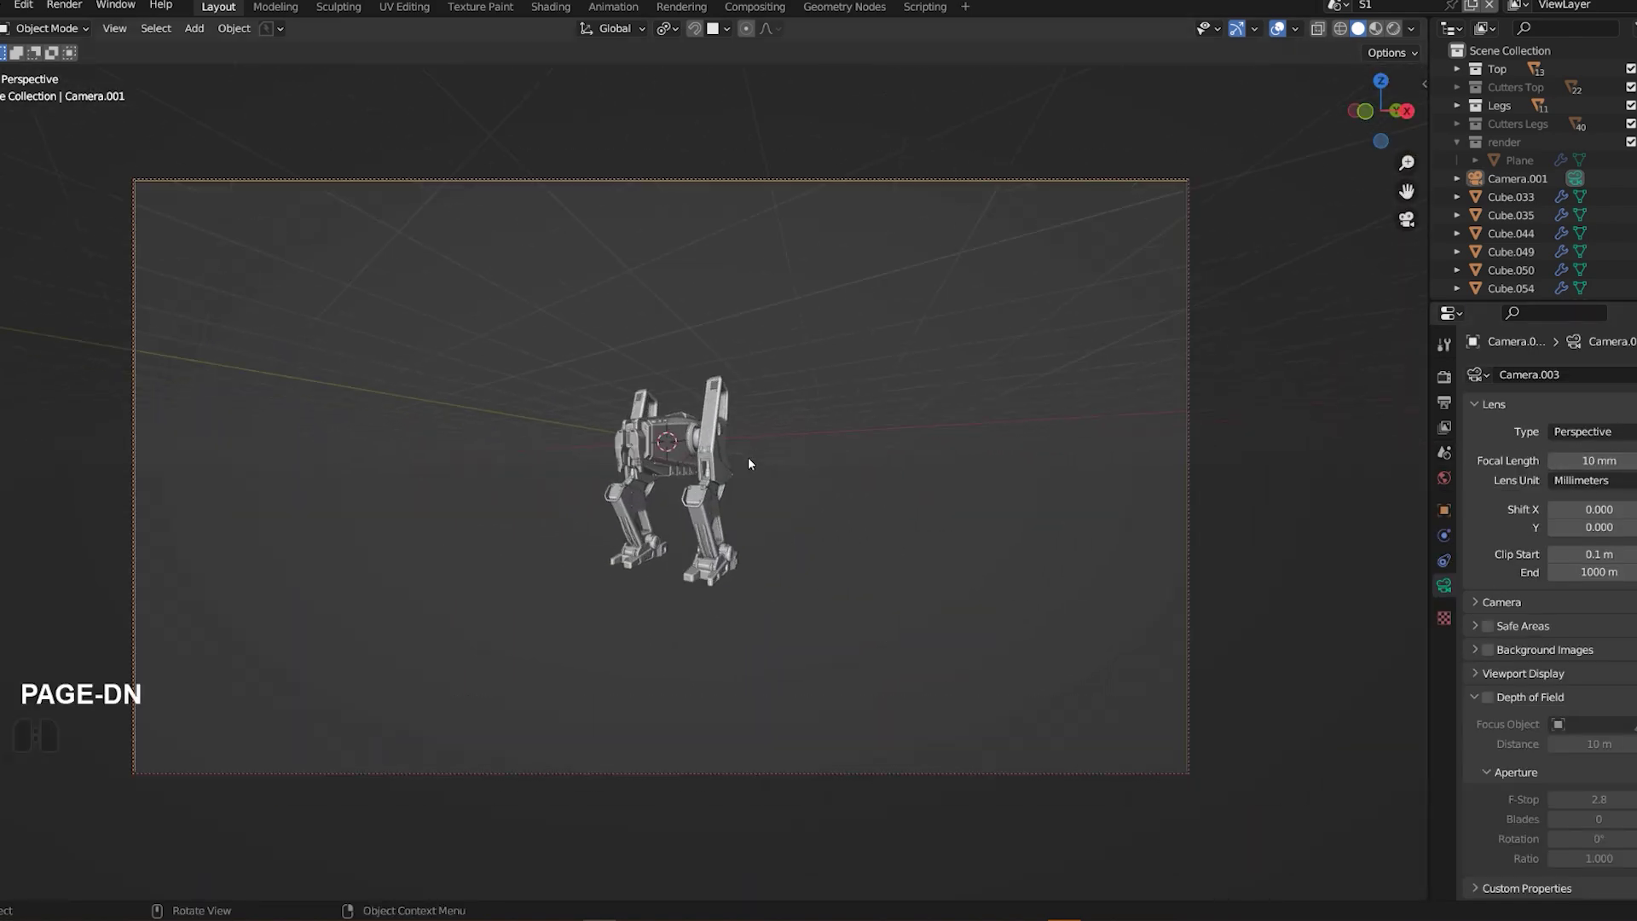
{"action": "scroll", "coordinate": [748, 463], "scroll_direction": "up", "scroll_amount": 4}
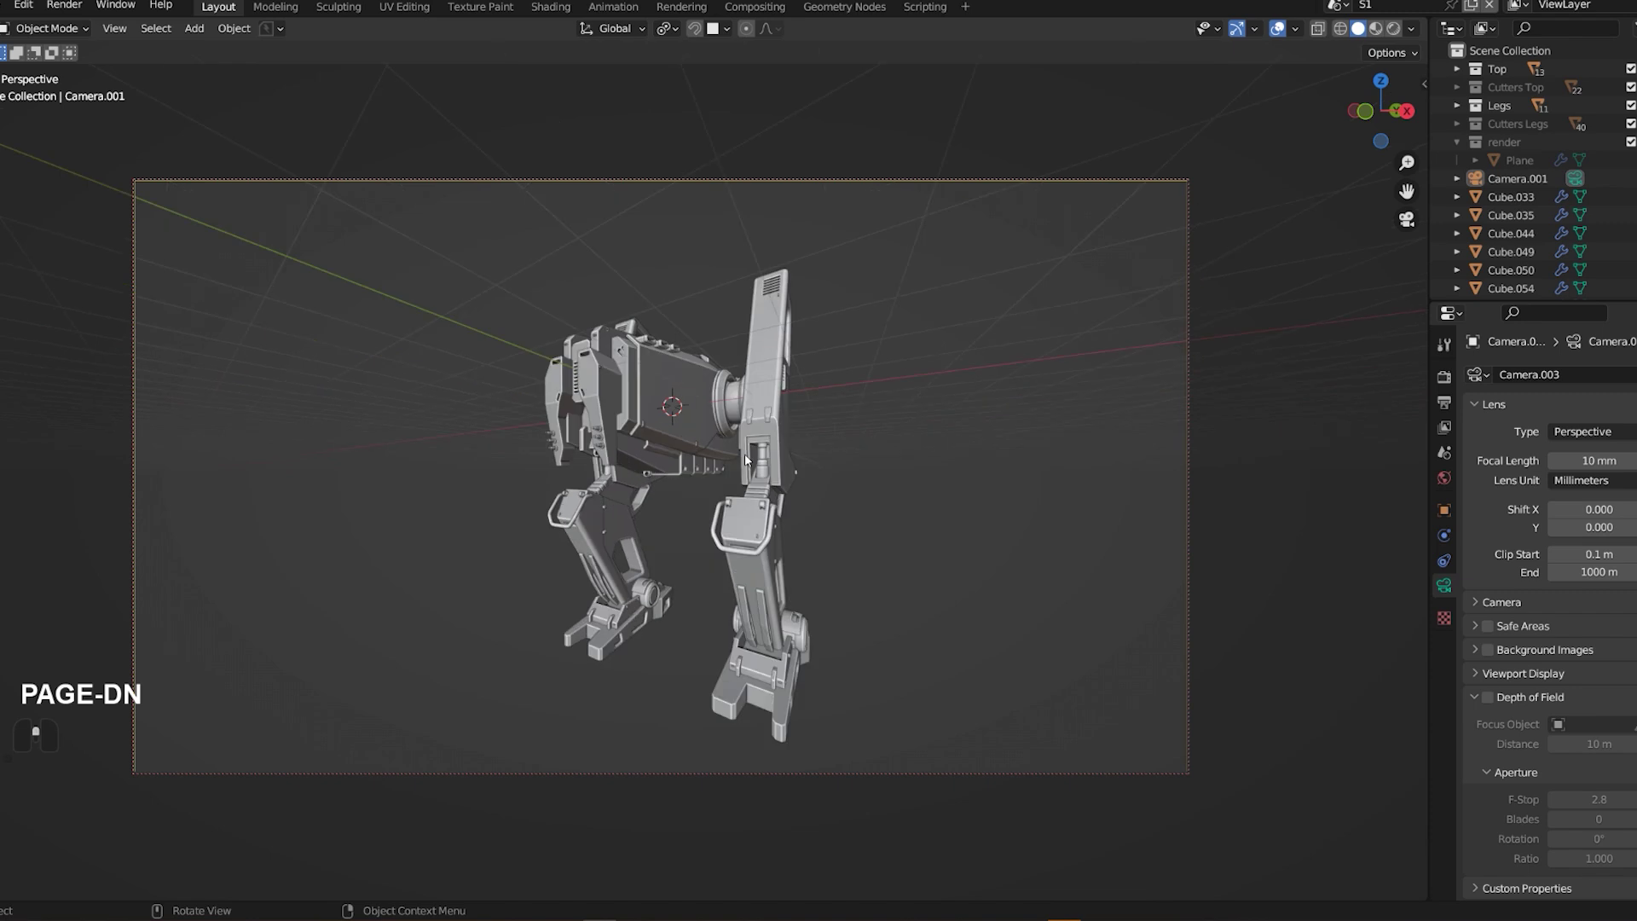
{"action": "middle_click_drag", "start_coordinate": [745, 444], "coordinate": [799, 433], "text": "shift"}
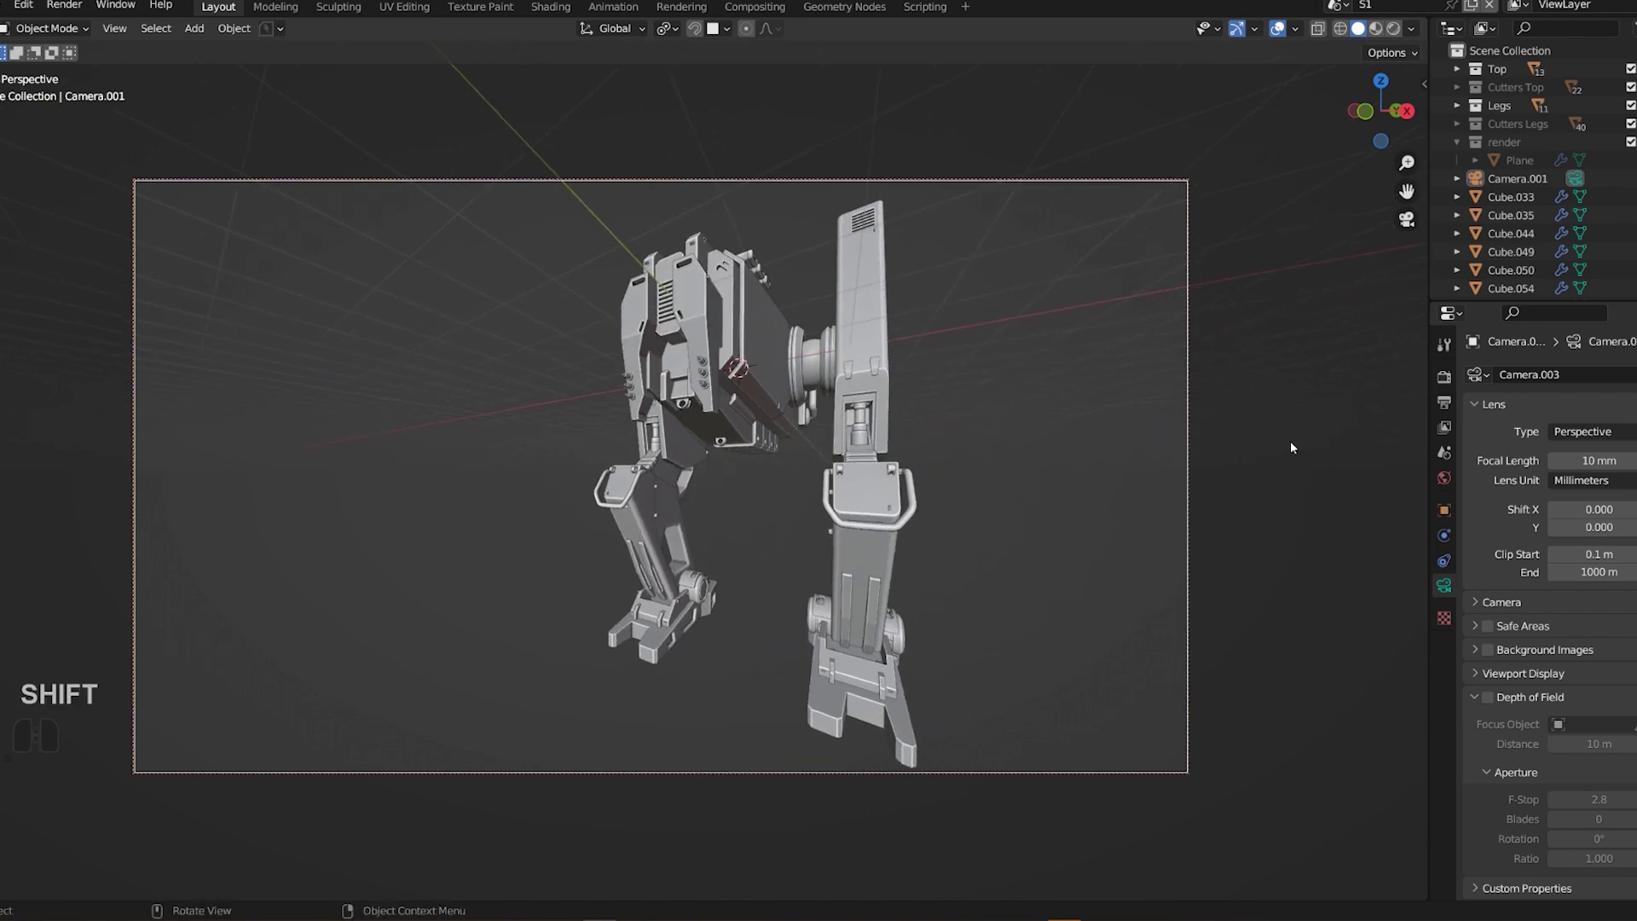
{"action": "left_click", "coordinate": [1608, 463]}
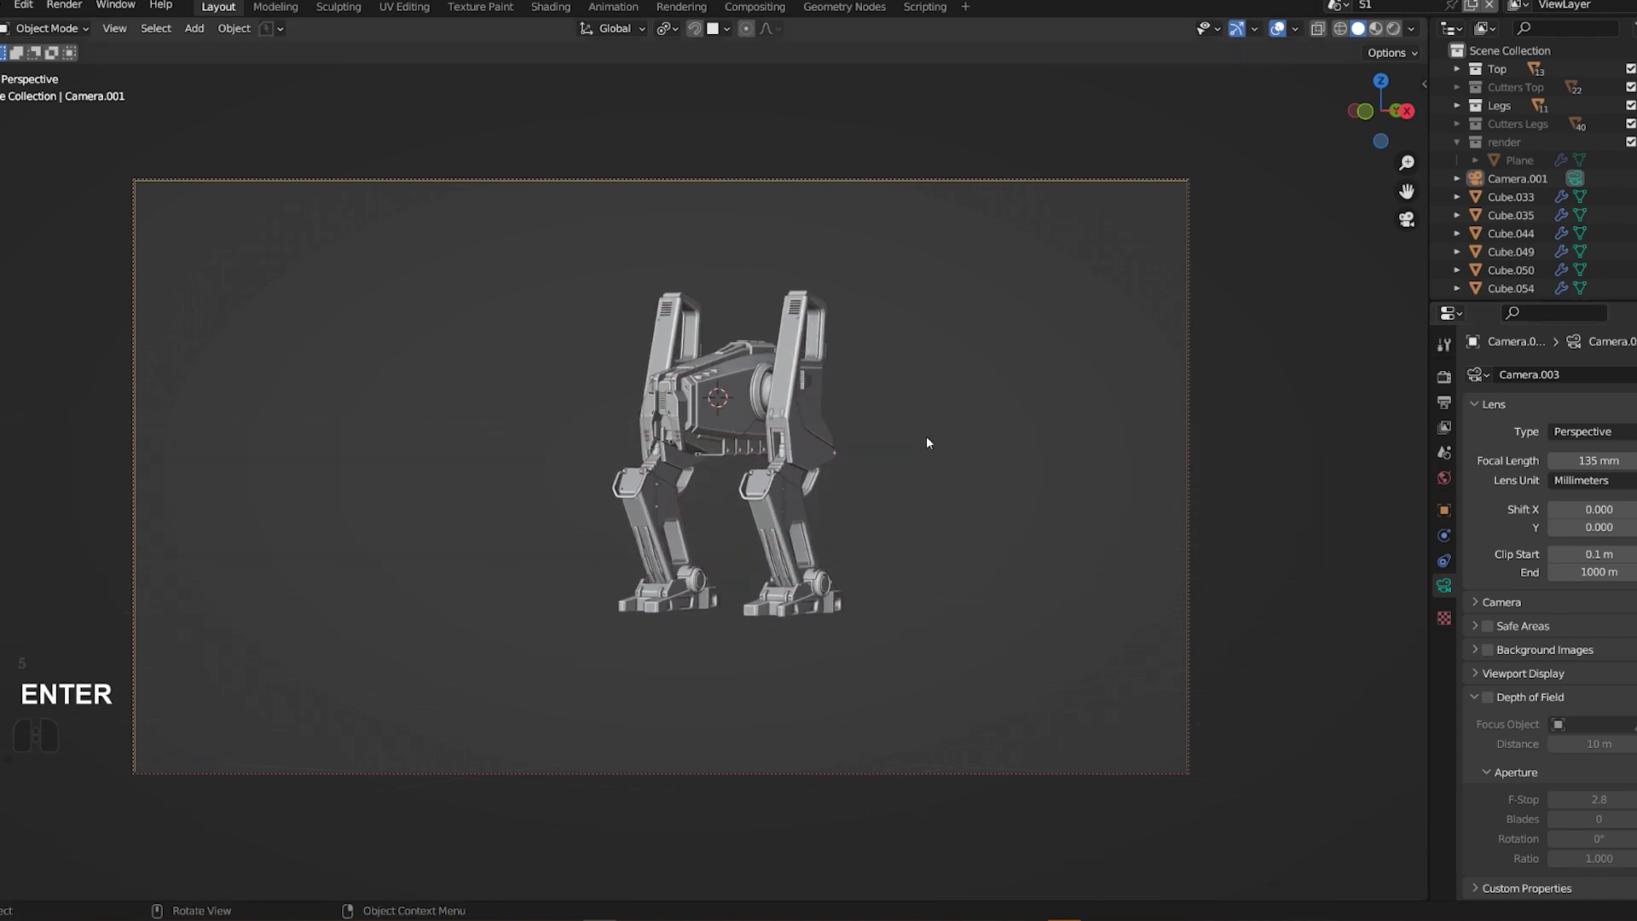
{"action": "scroll", "coordinate": [926, 452], "scroll_direction": "up", "scroll_amount": 2}
{"action": "middle_click_drag", "start_coordinate": [931, 458], "coordinate": [982, 497], "text": "shift"}
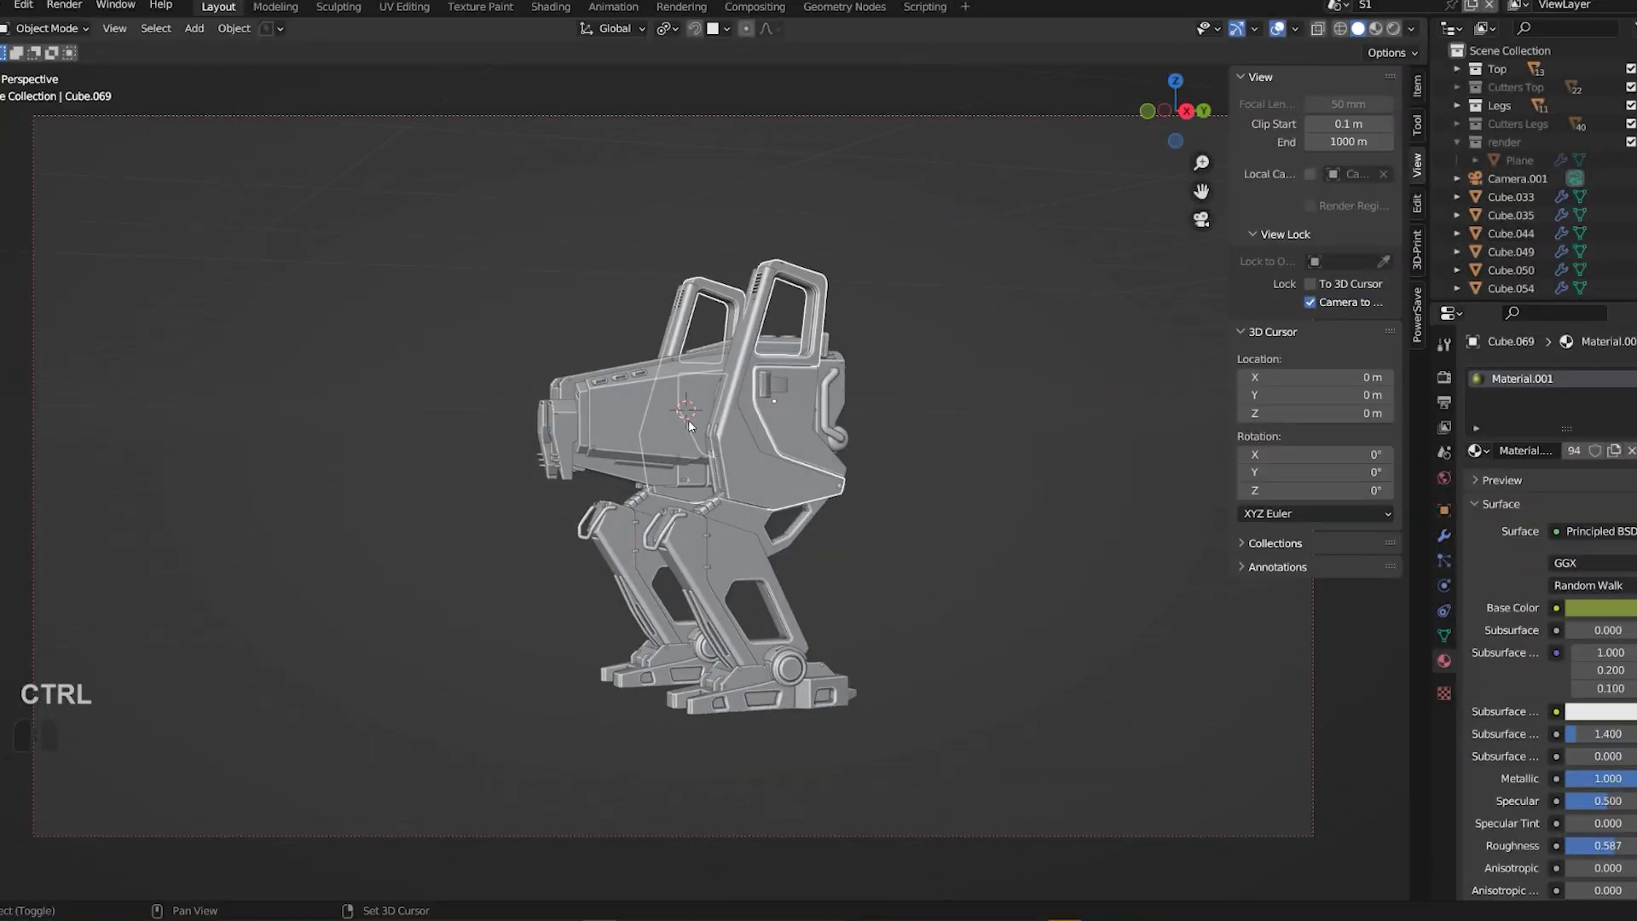
- Zoom in and pan the camera so the robot sits on the right, leaving open space left
{"action": "scroll", "coordinate": [683, 421], "scroll_direction": "up", "scroll_amount": 3}
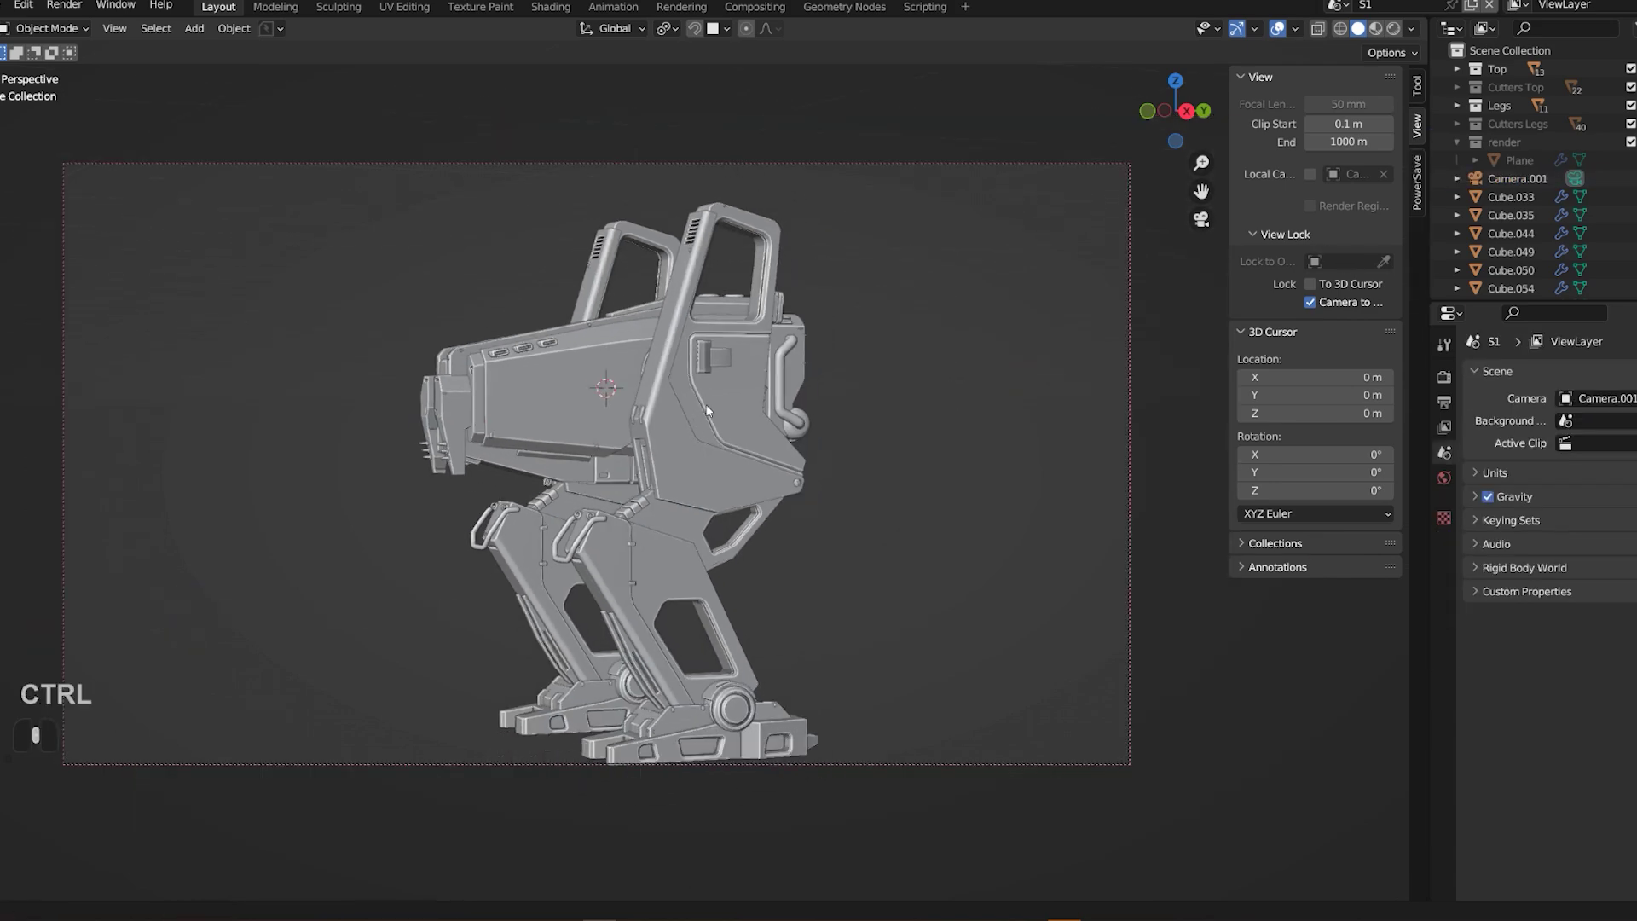
{"action": "middle_click_drag", "start_coordinate": [706, 410], "coordinate": [1256, 303], "text": "shift"}
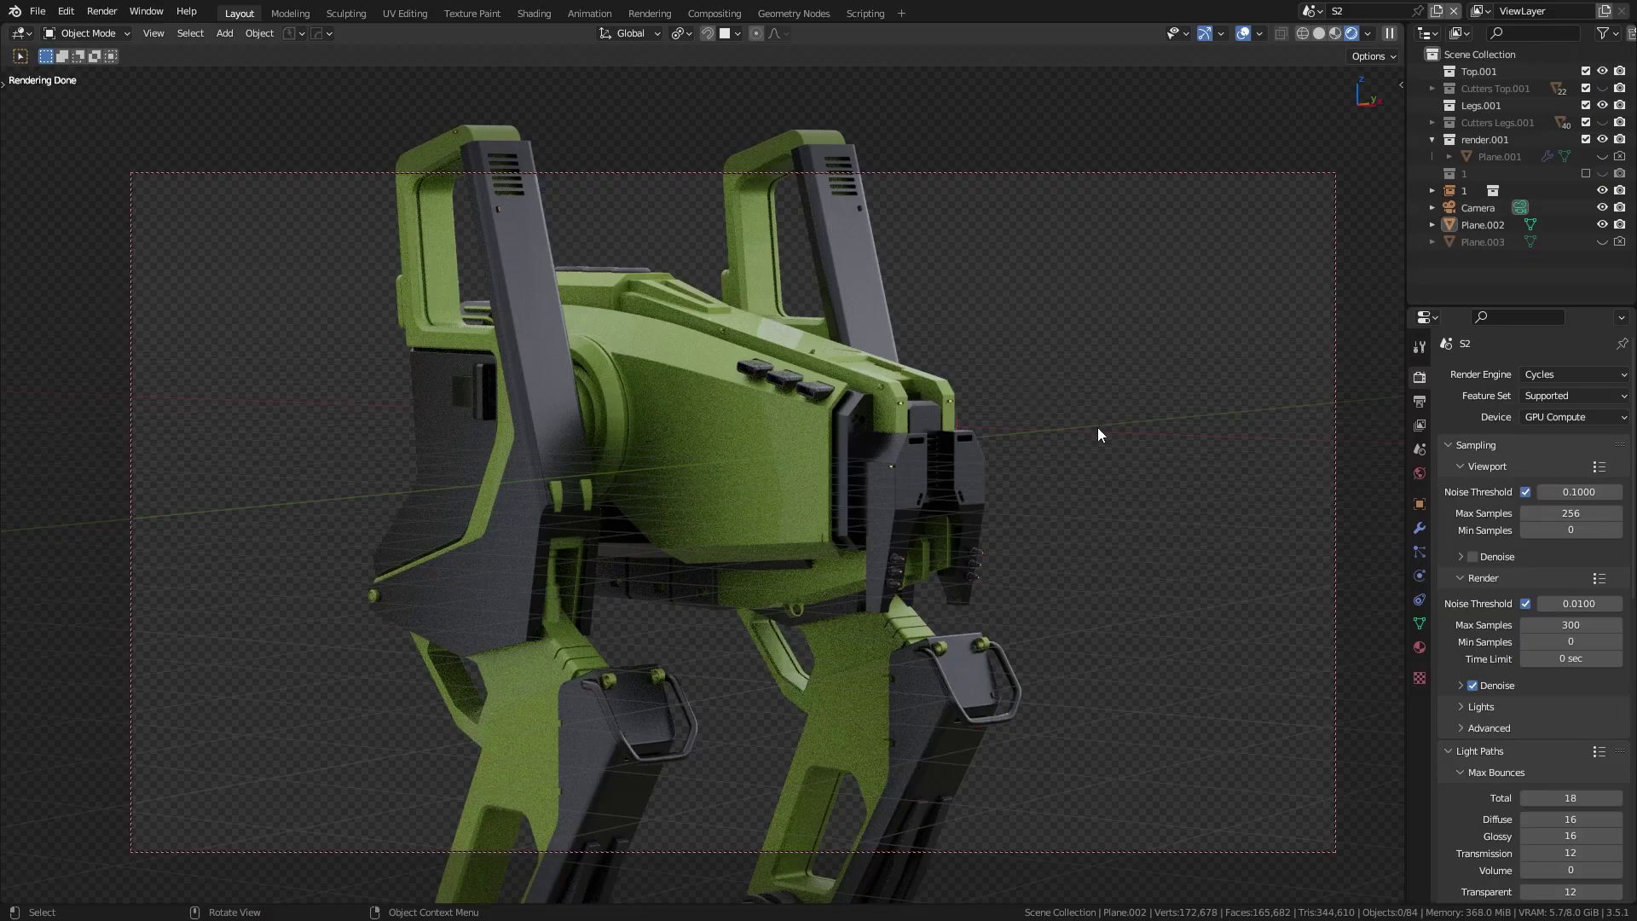
- Add Texture Coordinate and Mapping nodes to the HDRI, rotate it to about -82.6°, and search add-ons for 'node wi'
{"action": "middle_click_drag", "start_coordinate": [1098, 427], "coordinate": [932, 514]}
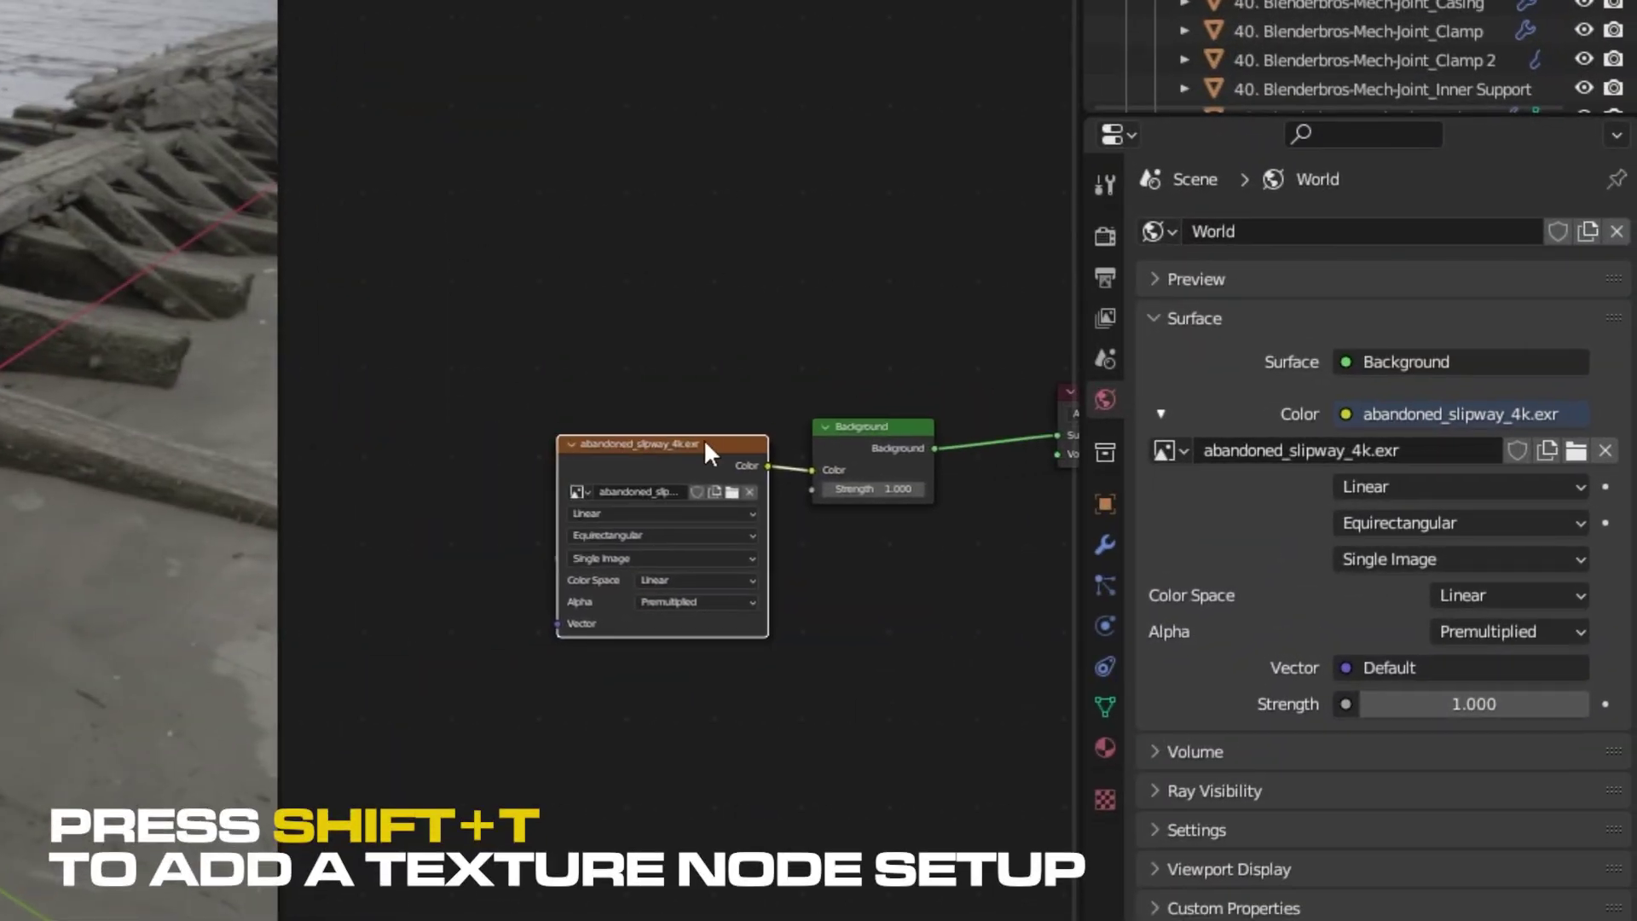
{"action": "key", "text": "shift+t"}
{"action": "scroll", "coordinate": [637, 423], "scroll_direction": "up", "scroll_amount": 5}
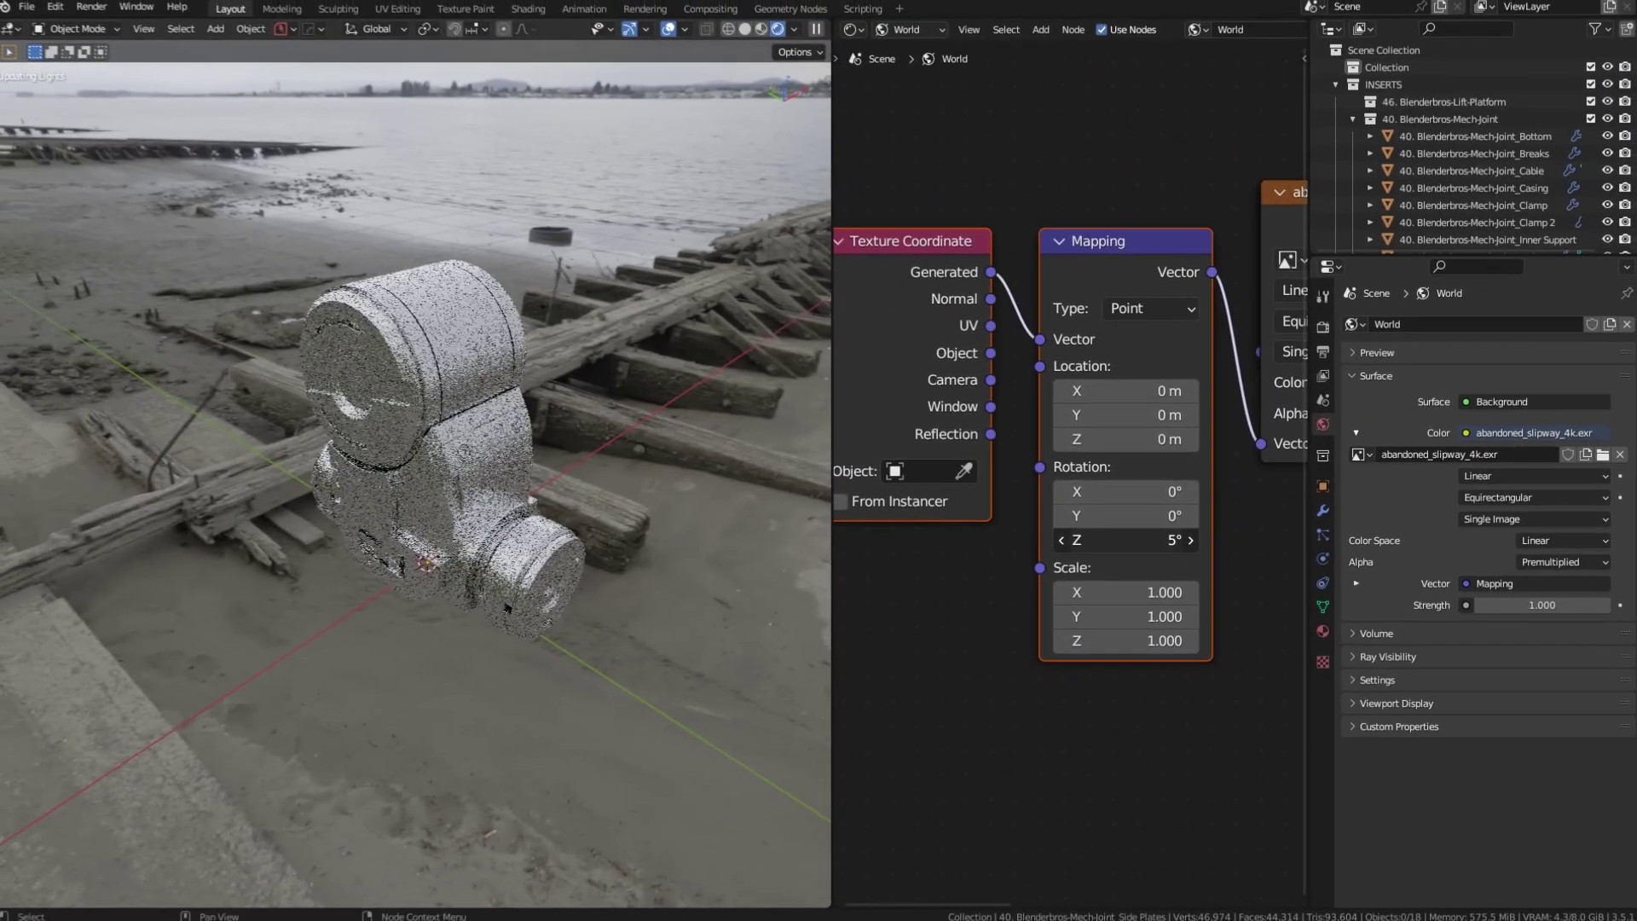
{"action": "left_click_drag", "start_coordinate": [741, 596], "coordinate": [809, 595]}
{"action": "left_click_drag", "start_coordinate": [1148, 541], "coordinate": [1066, 541]}
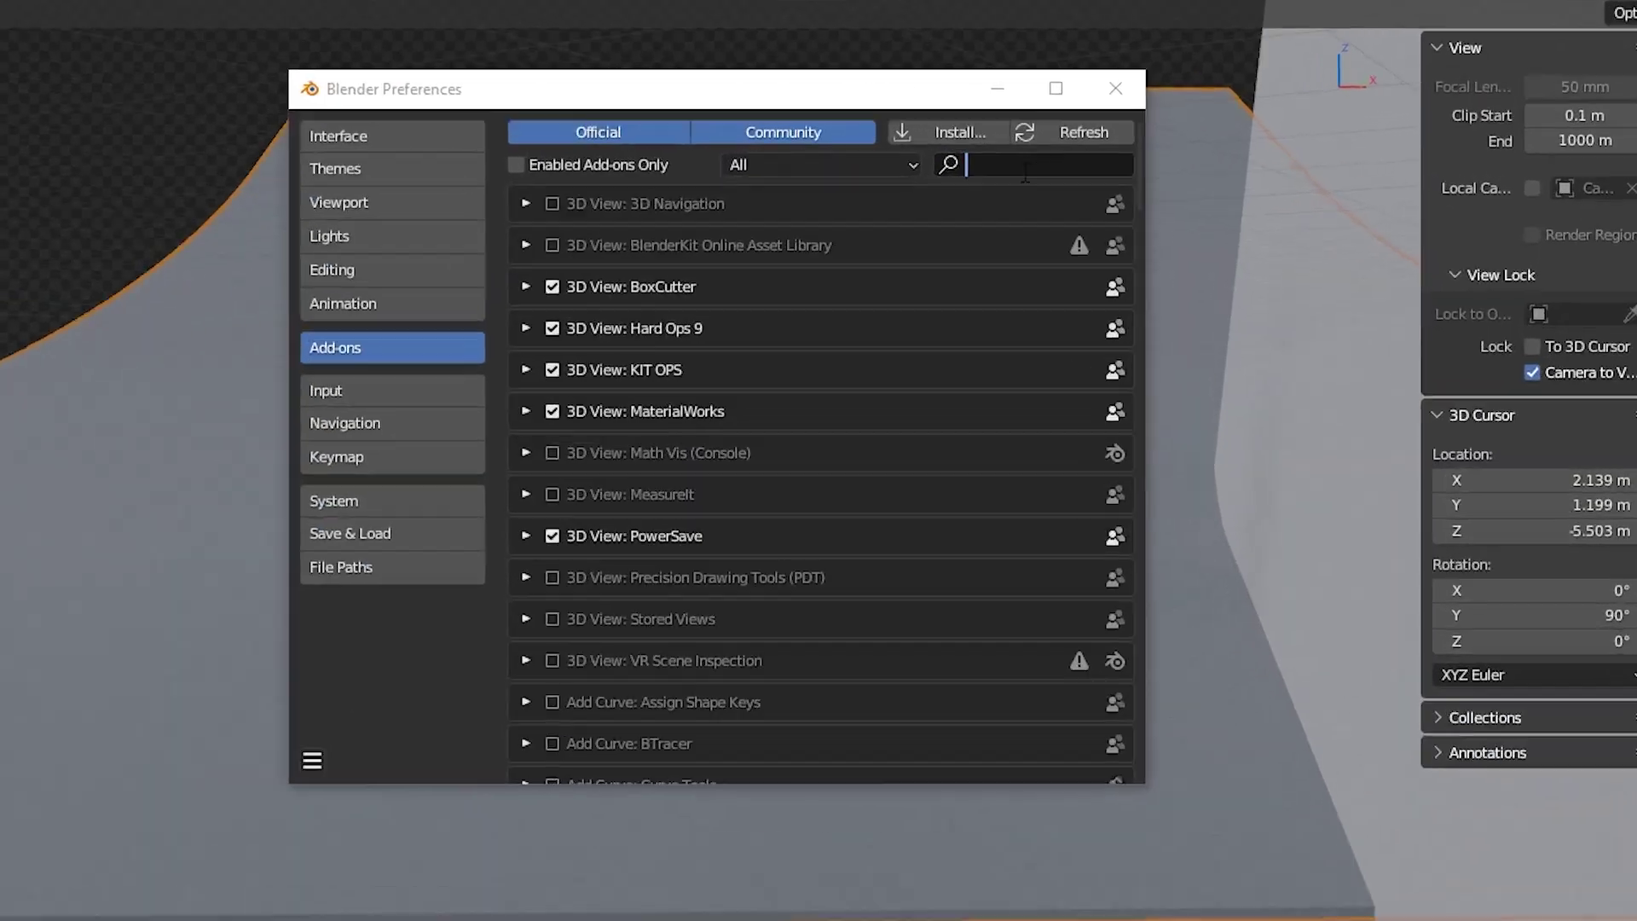
{"action": "type", "text": "node wi"}
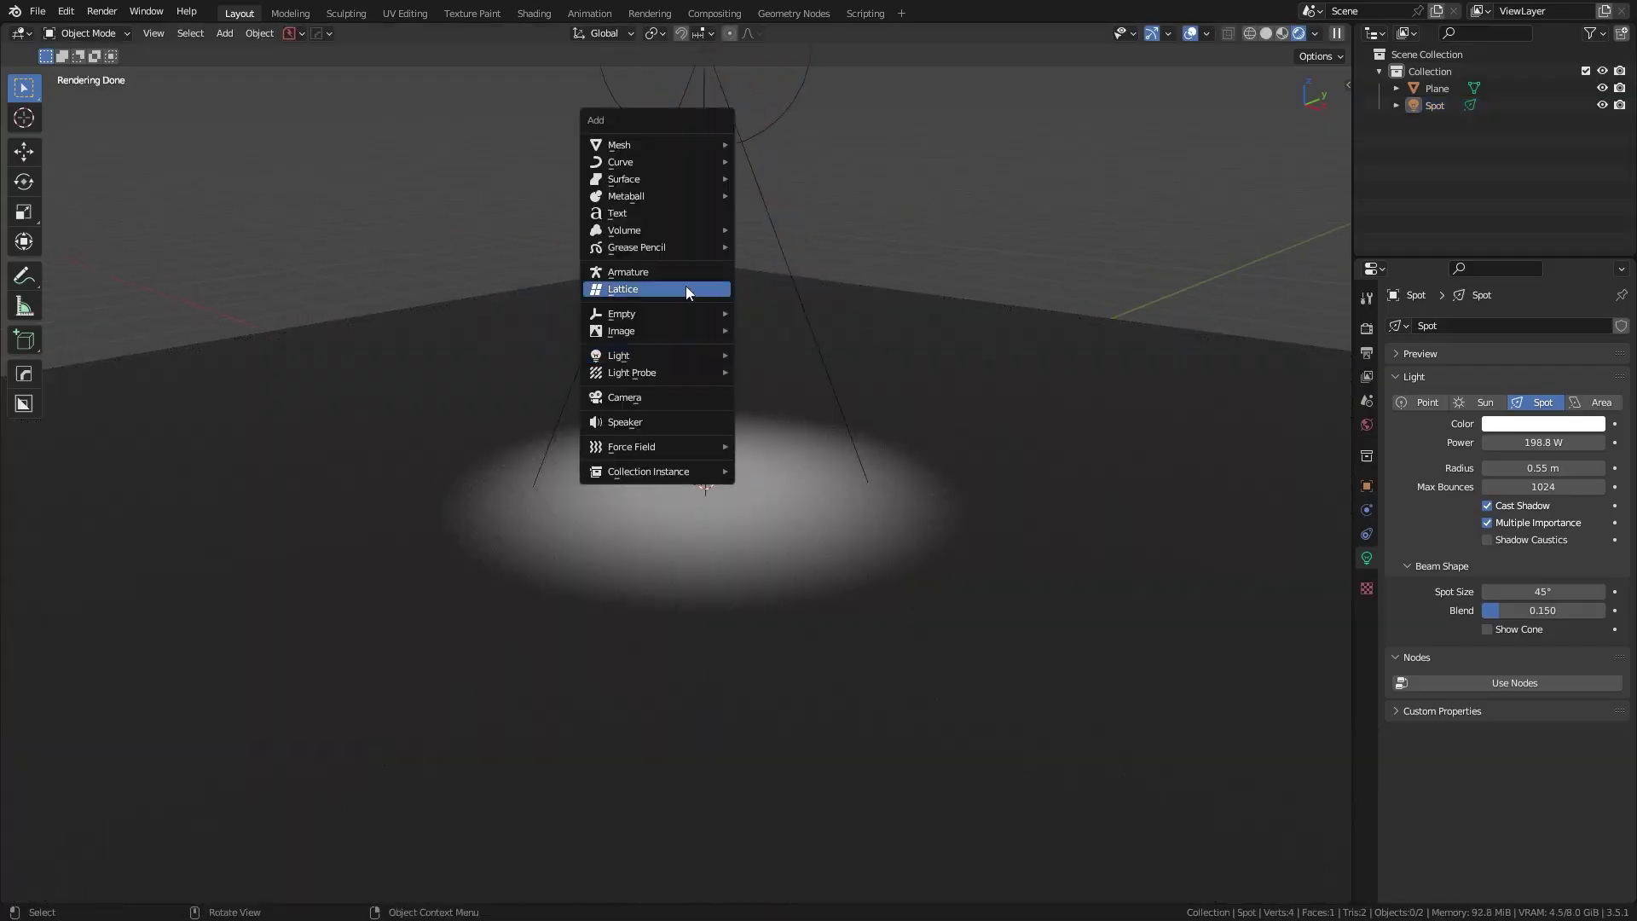
- Add an area light raised along Z above the floor, enlarge it, and change its colour
{"action": "mouse_move", "coordinate": [622, 356]}
{"action": "left_click", "coordinate": [772, 407]}
{"action": "key", "text": "g"}
{"action": "key", "text": "z"}
{"action": "key", "text": "Return"}
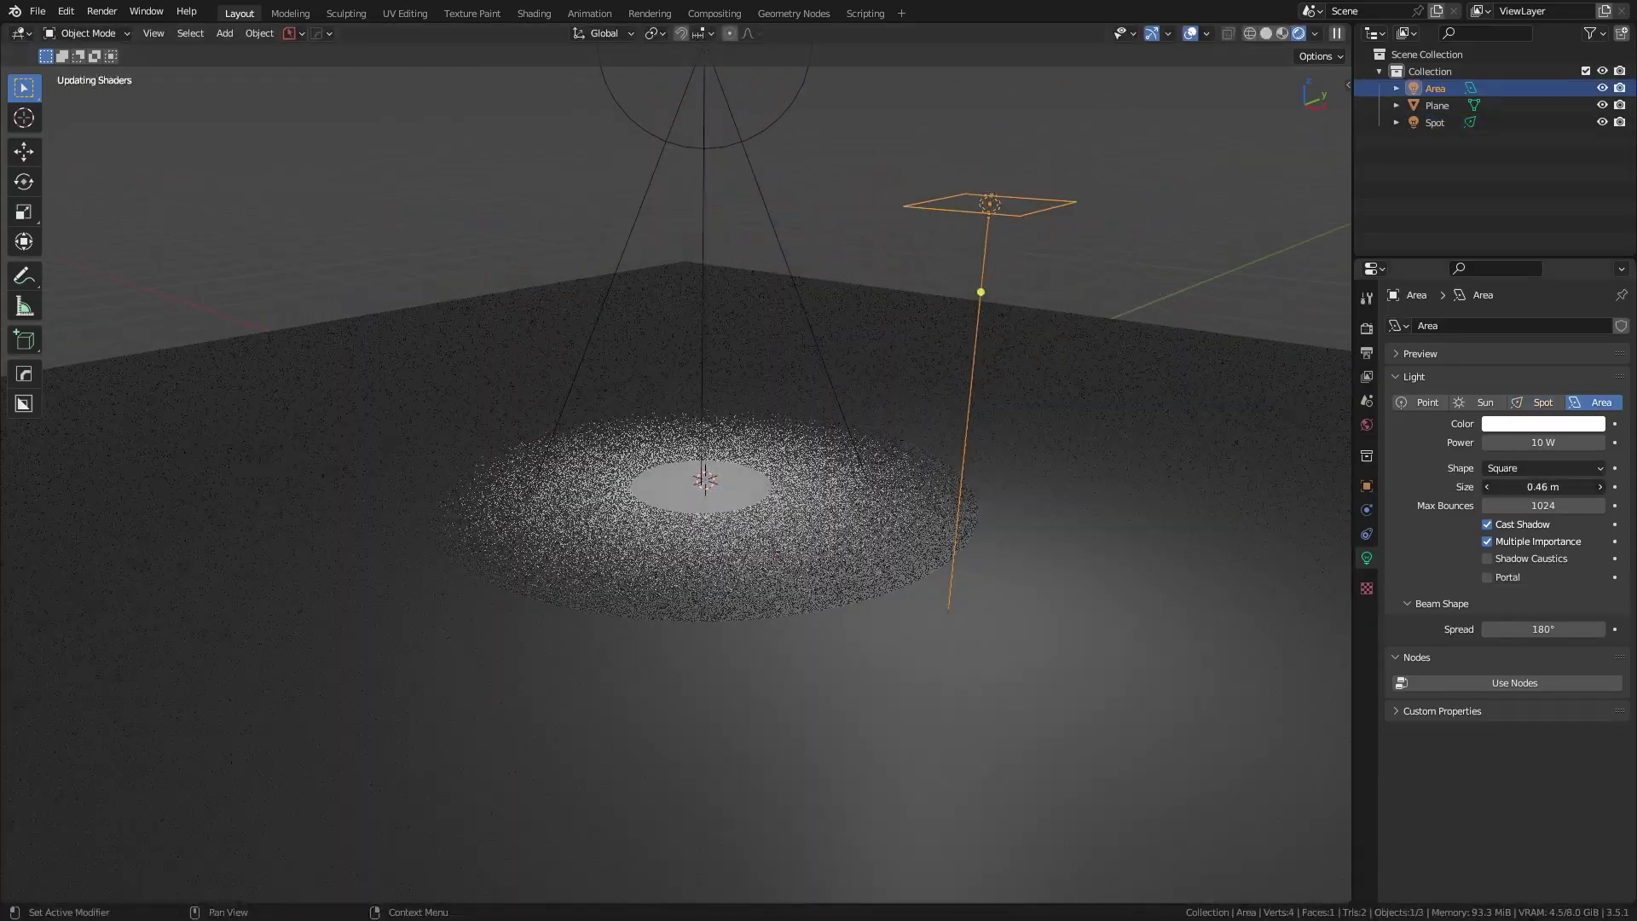
{"action": "left_click_drag", "start_coordinate": [1543, 486], "coordinate": [1560, 486]}
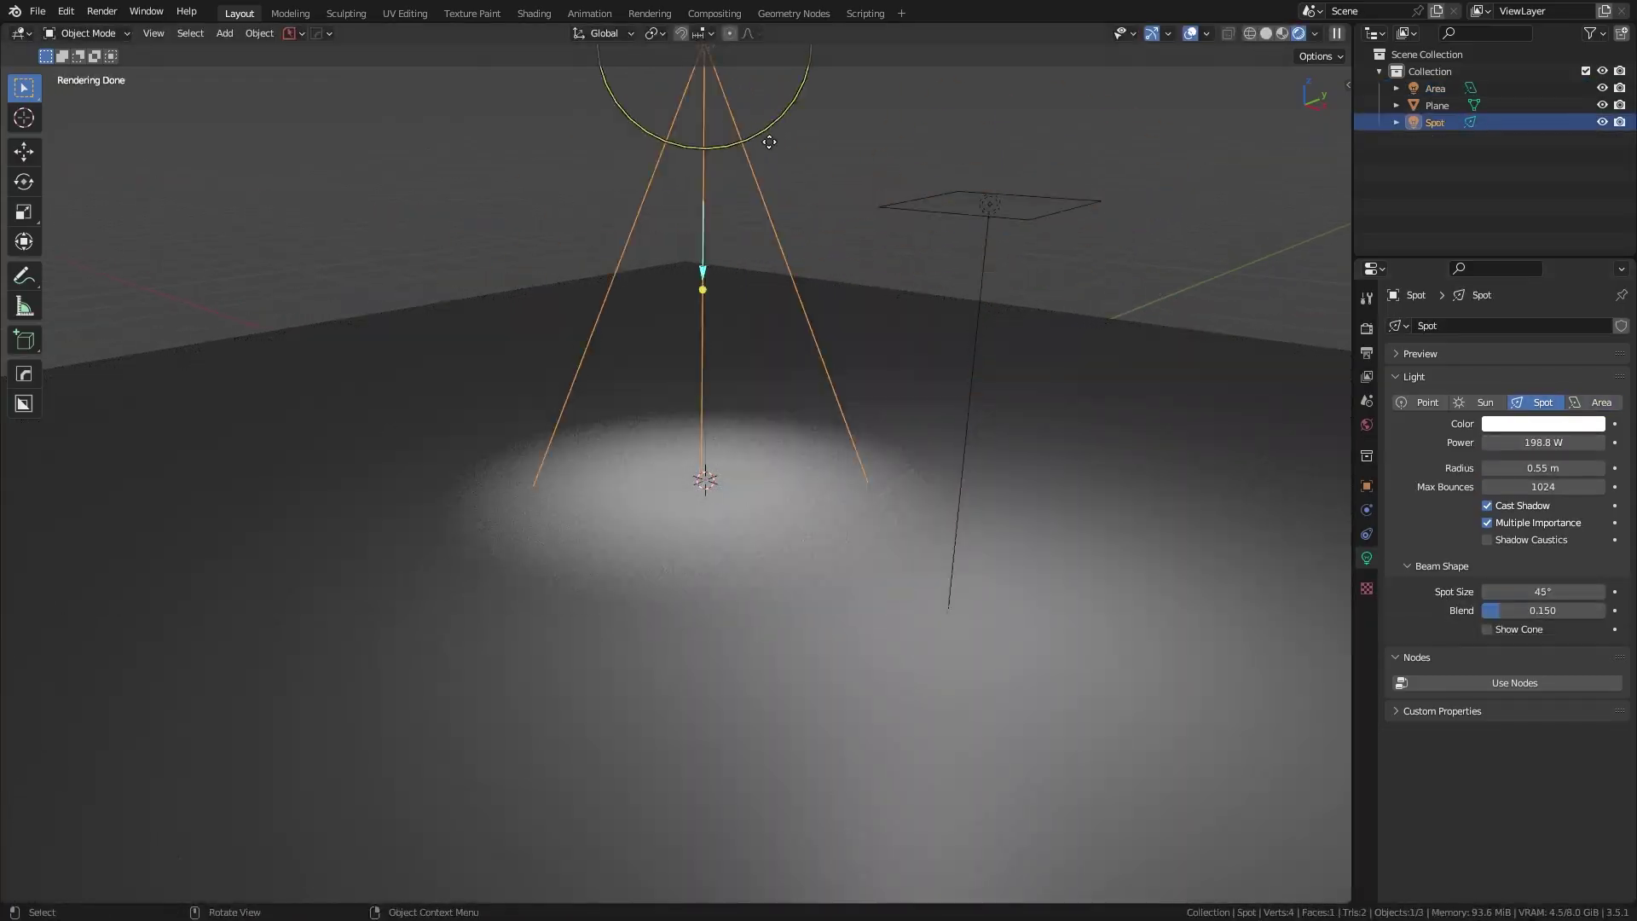
{"action": "left_click", "coordinate": [1543, 423]}
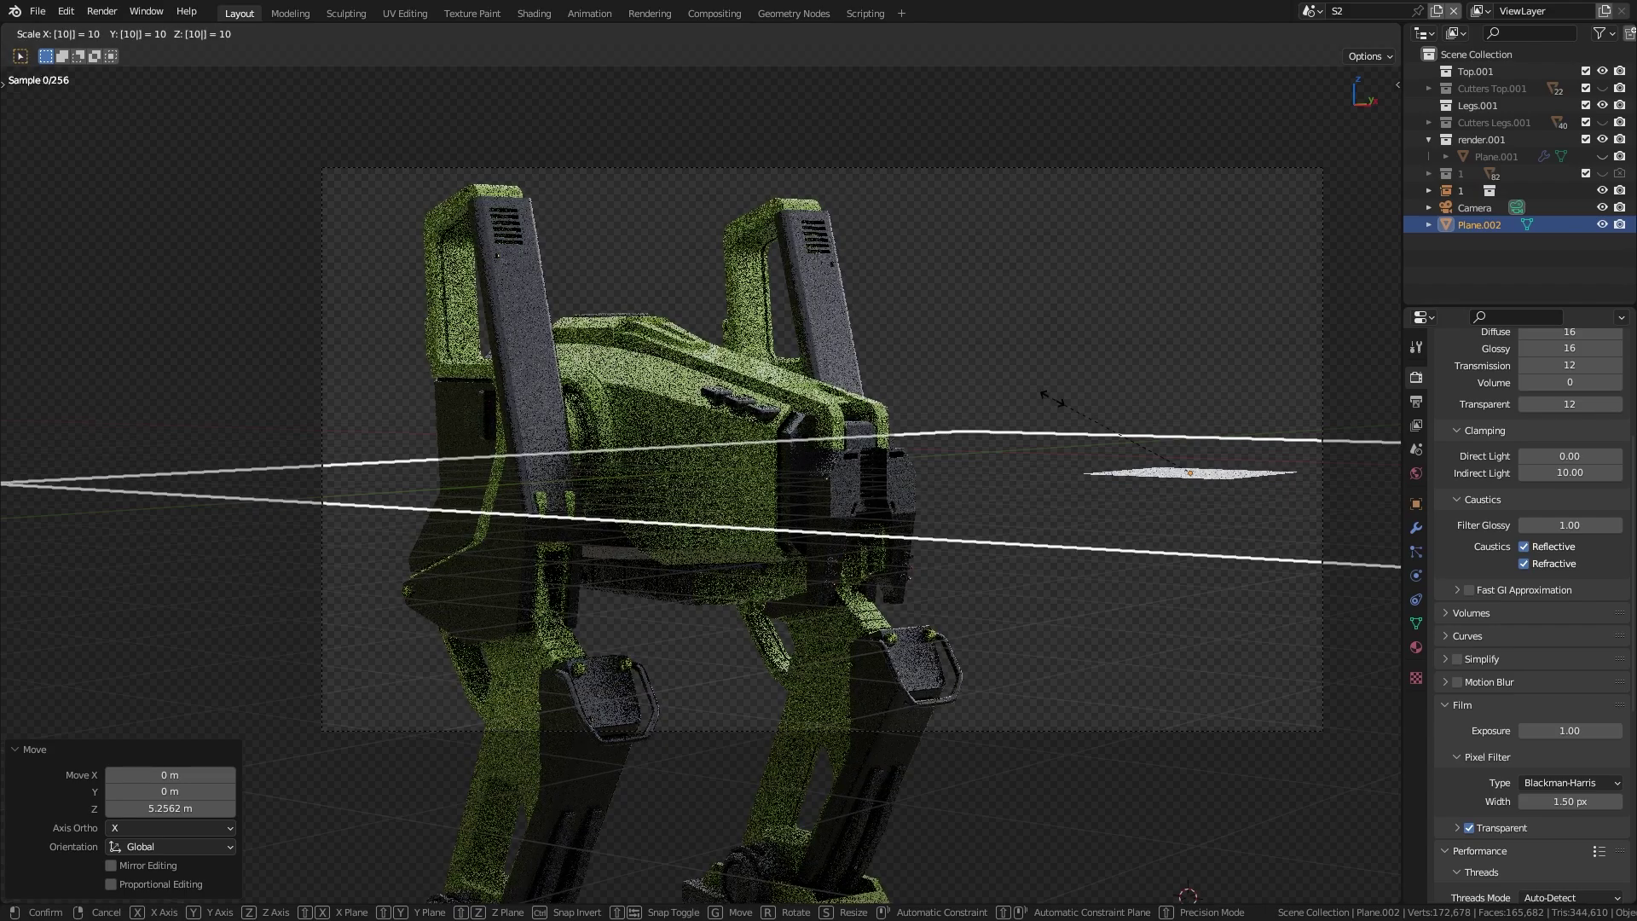
- Scale the light plane up 10×, stand it upright, and turn it to face the robot
{"action": "key", "text": "Return"}
{"action": "scroll", "coordinate": [1050, 394], "scroll_direction": "down", "scroll_amount": 5}
{"action": "middle_click_drag", "start_coordinate": [1049, 387], "coordinate": [1034, 417]}
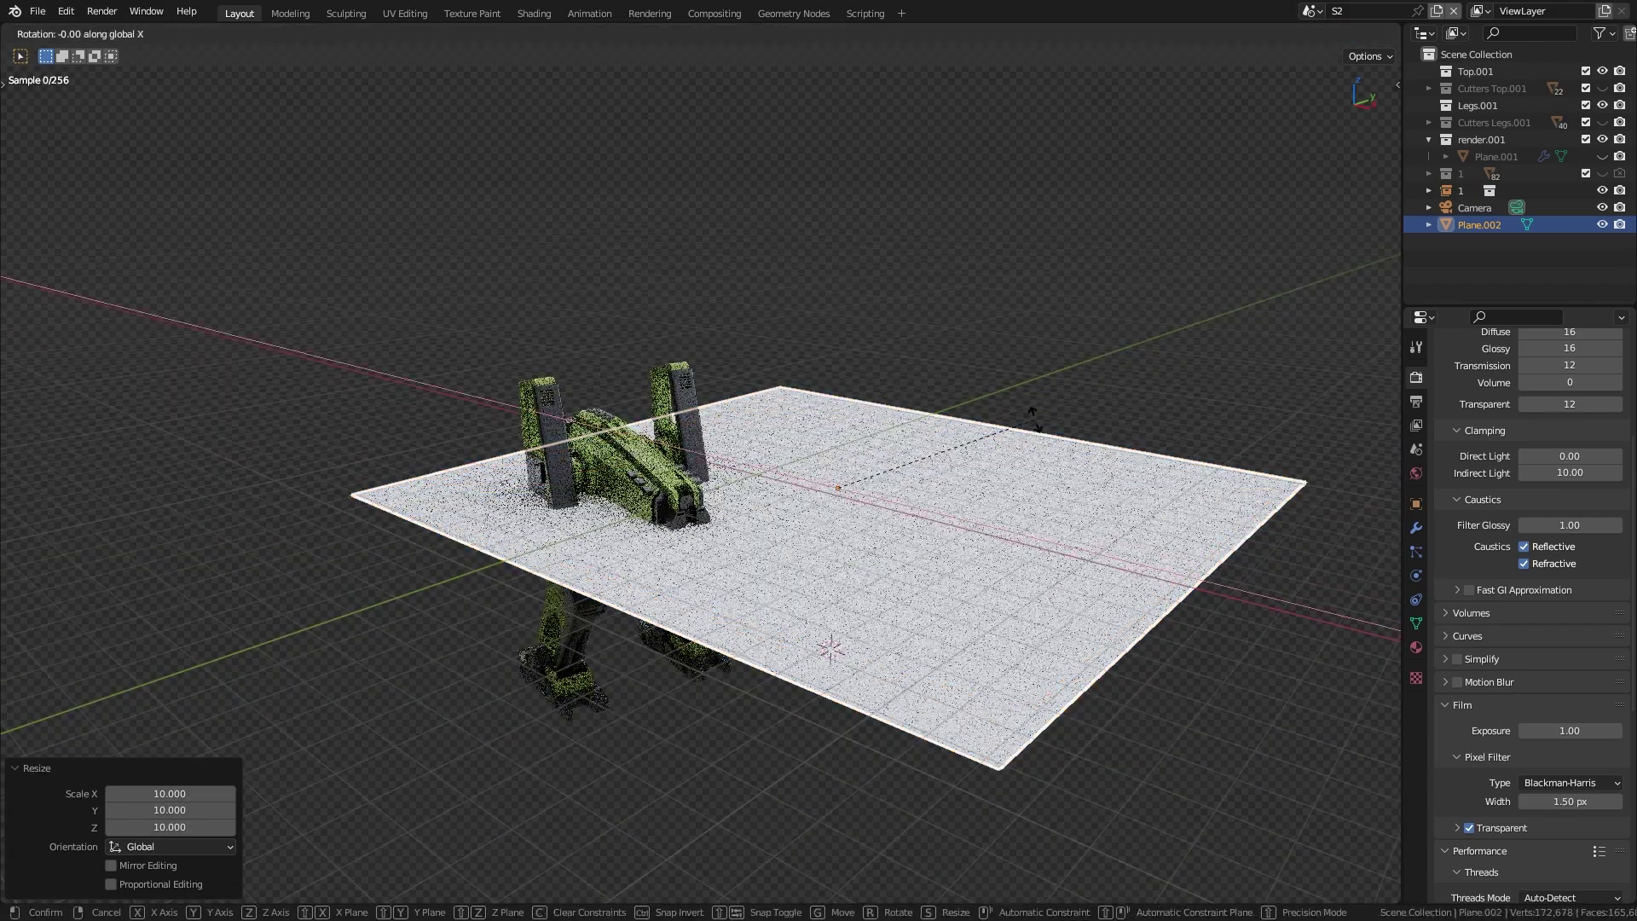
{"action": "key", "text": "Return"}
{"action": "key", "text": "g"}
{"action": "key", "text": "shift+z"}
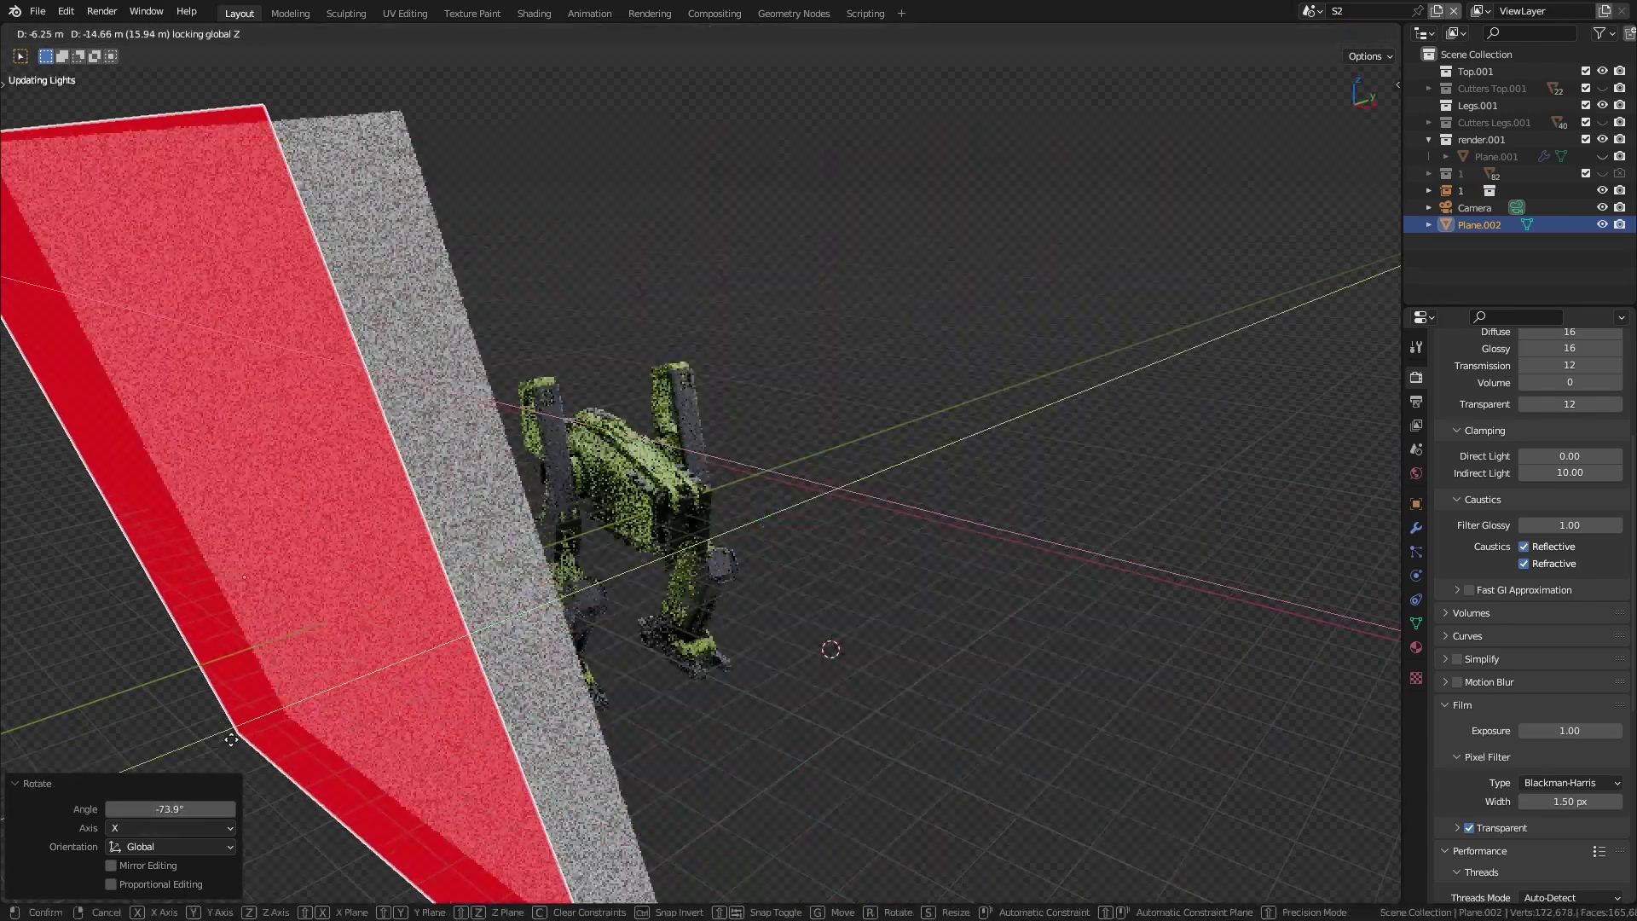
{"action": "key", "text": "Return"}
{"action": "key", "text": "r"}
{"action": "key", "text": "z"}
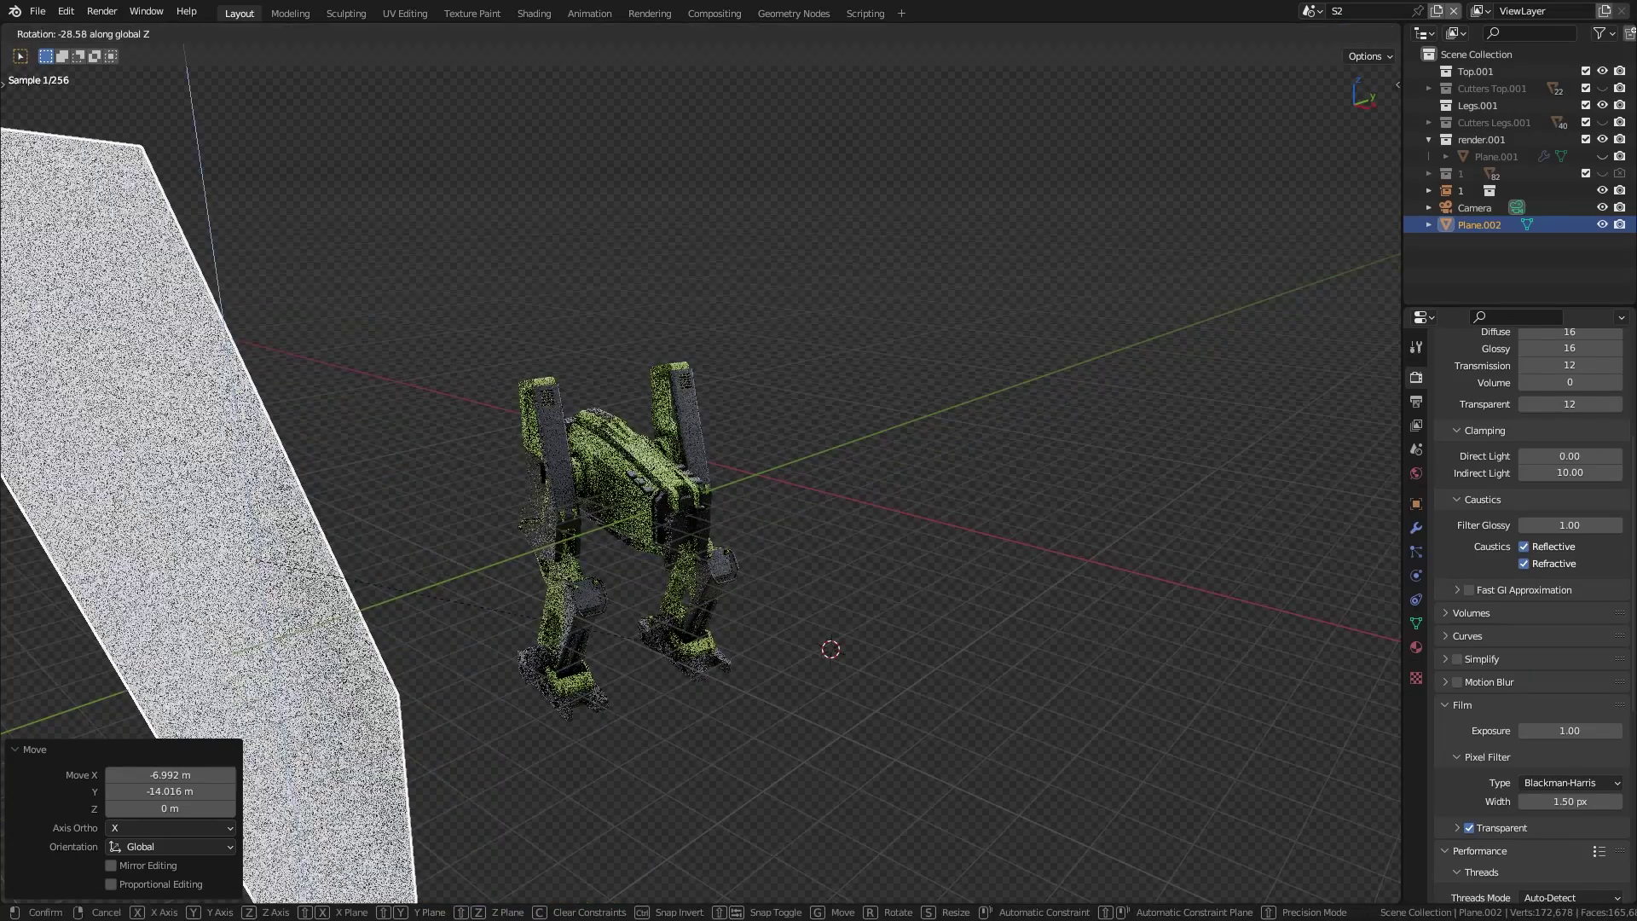
{"action": "key", "text": "Return"}
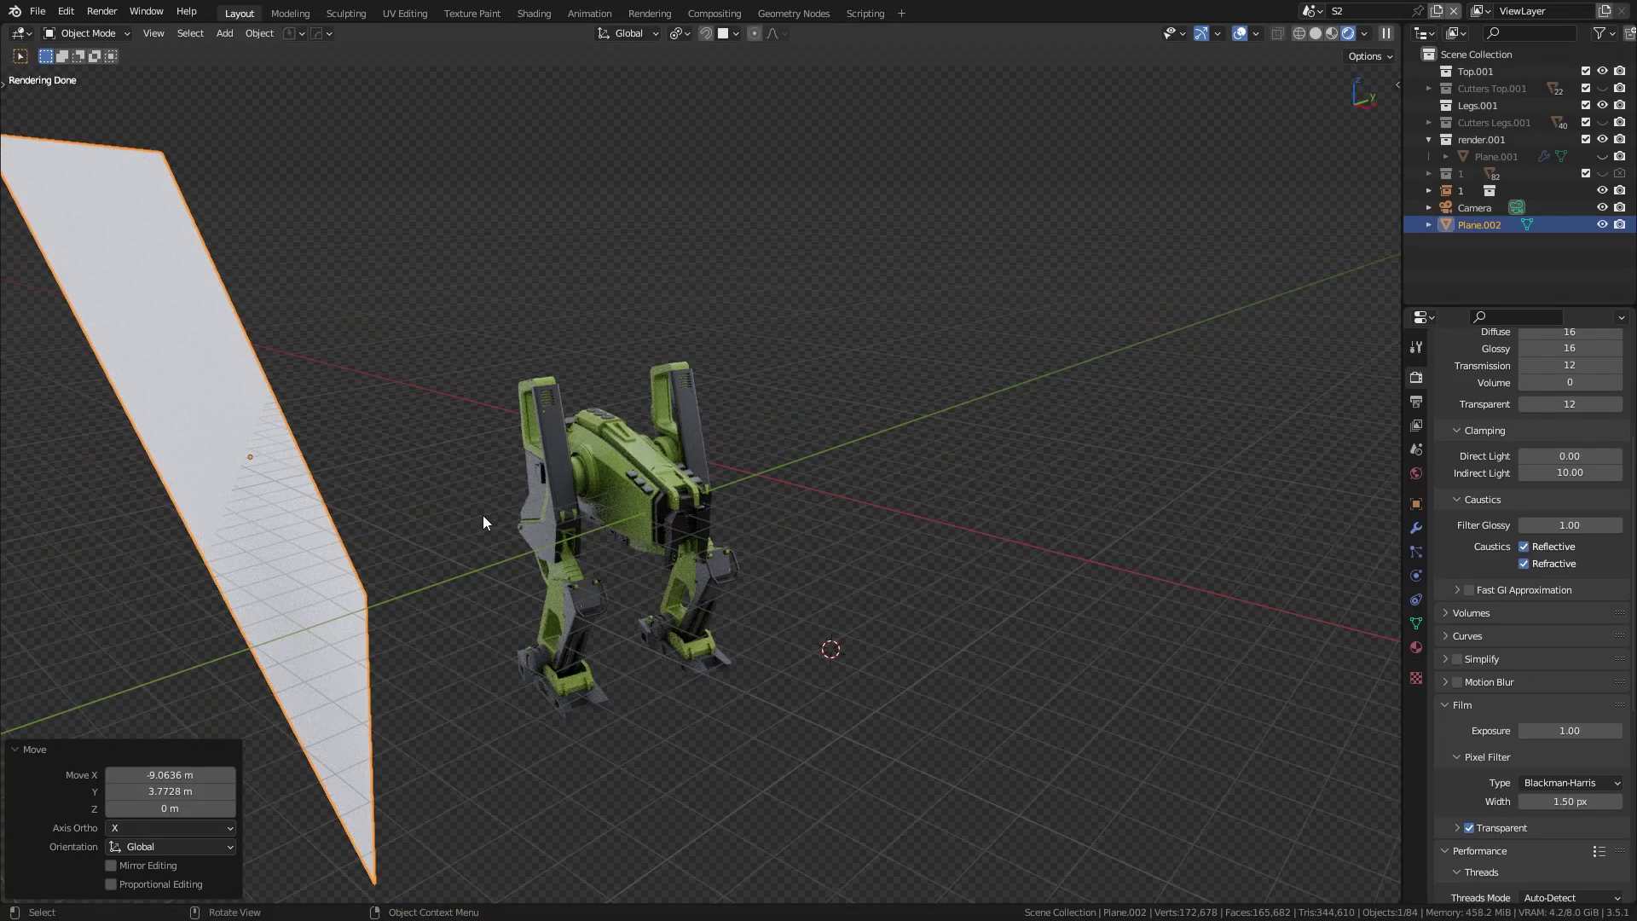
- In camera view, slide the light plane level with the floor, then hide the red plane
{"action": "key", "text": "KP_0"}
{"action": "scroll", "coordinate": [1089, 366], "scroll_direction": "up", "scroll_amount": 5}
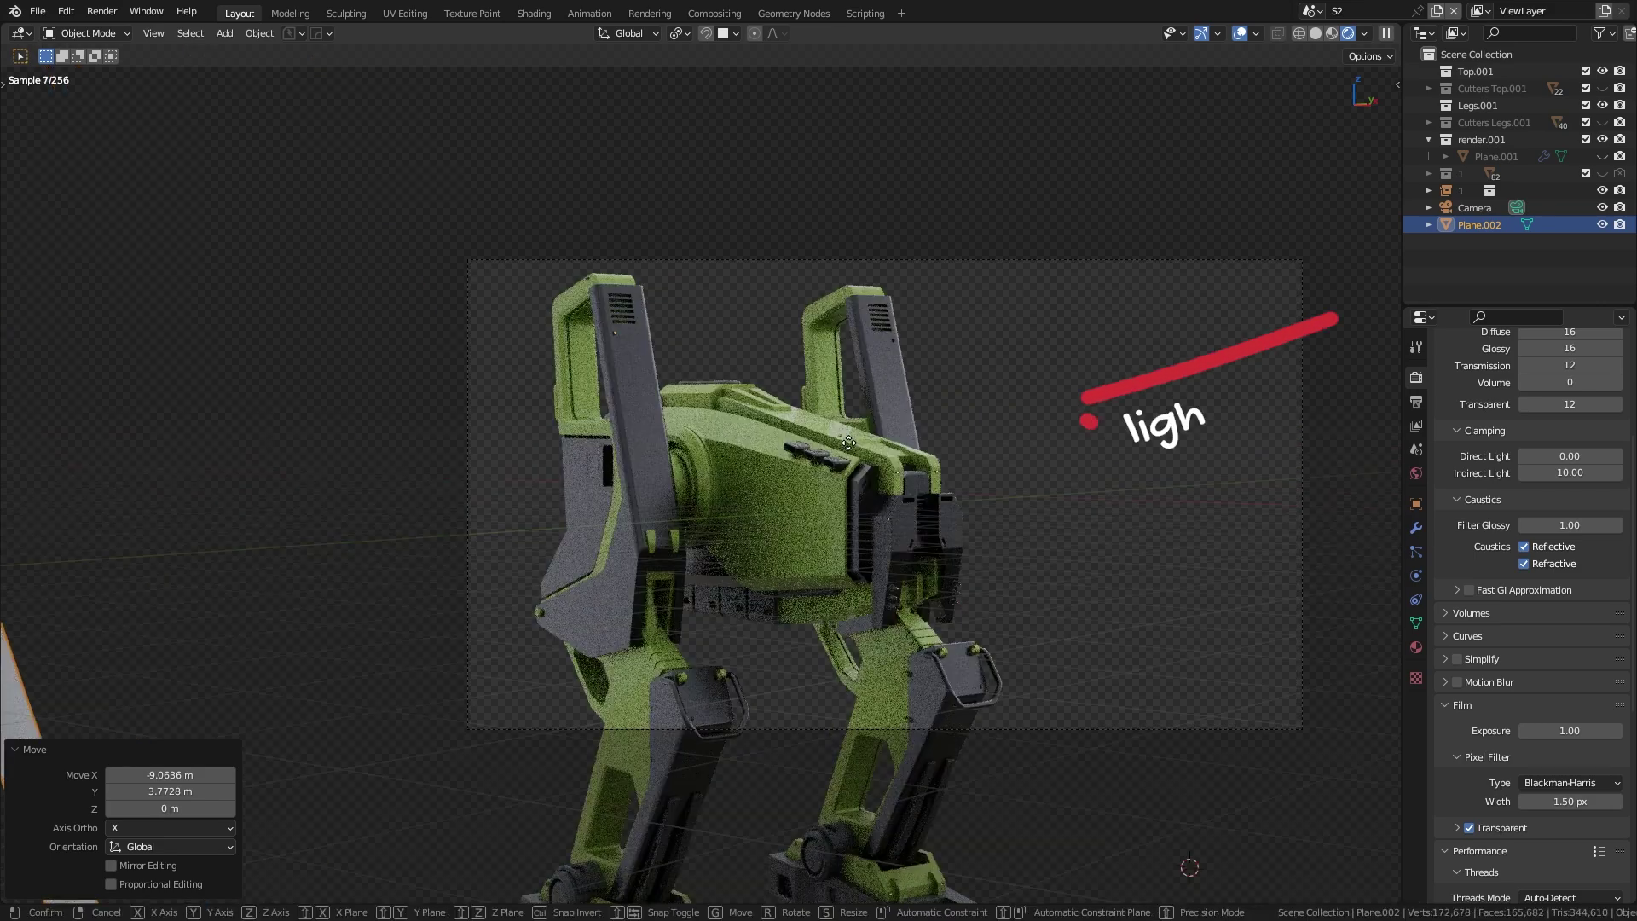
{"action": "key", "text": "g"}
{"action": "key", "text": "shift+z"}
{"action": "key", "text": "Return"}
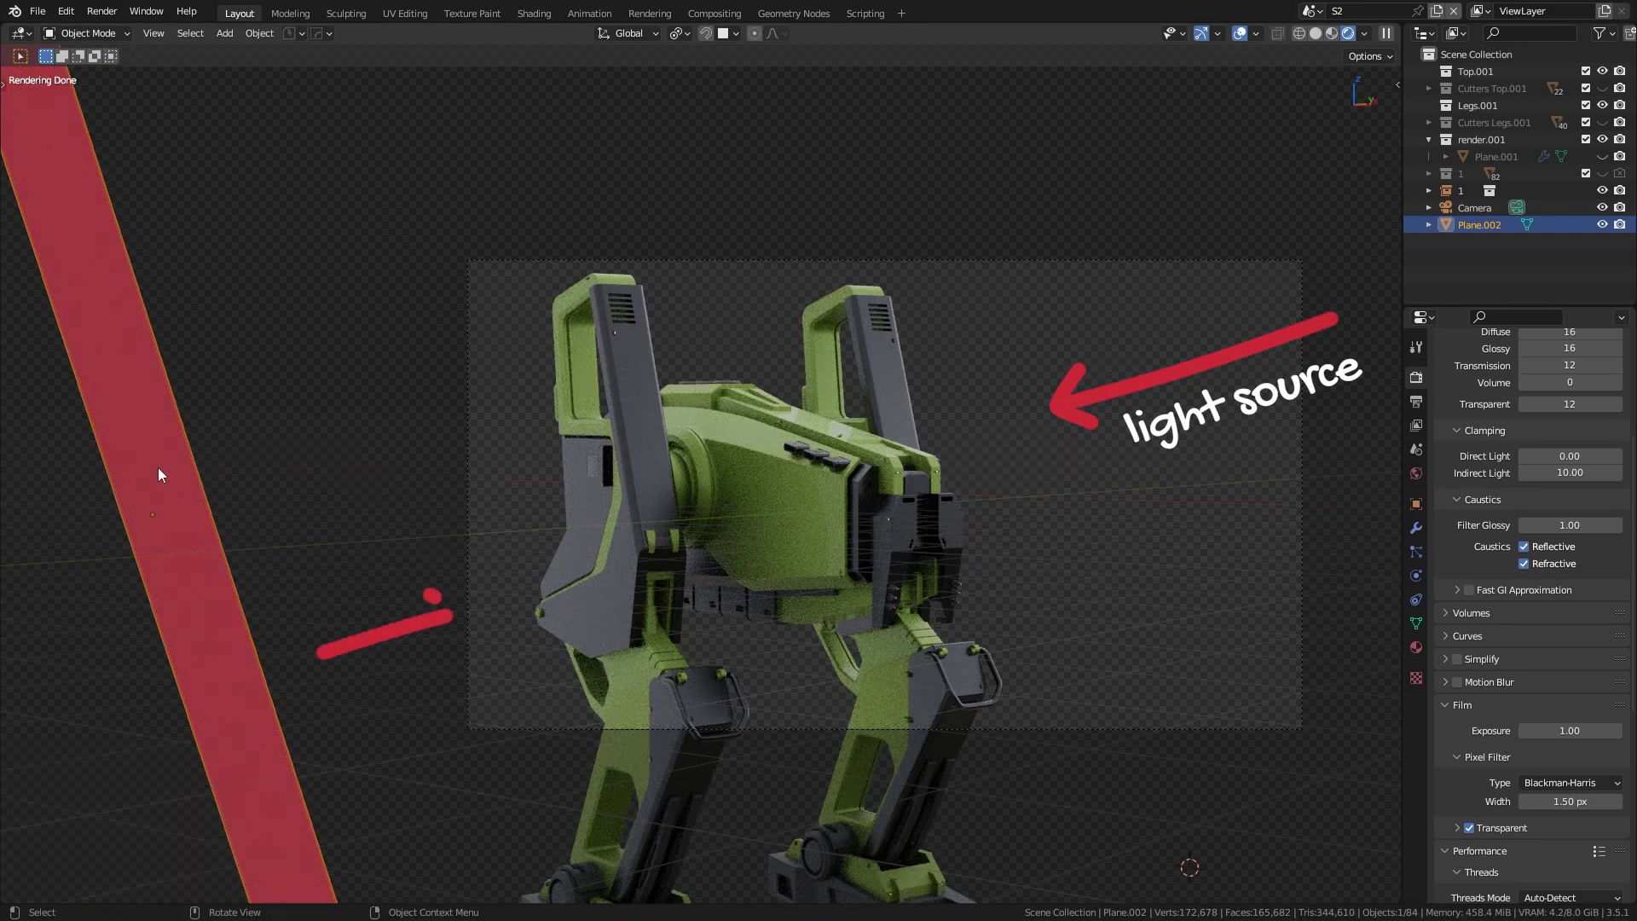
{"action": "key", "text": "h"}
{"action": "key", "text": "alt+h"}
{"action": "key", "text": "h"}
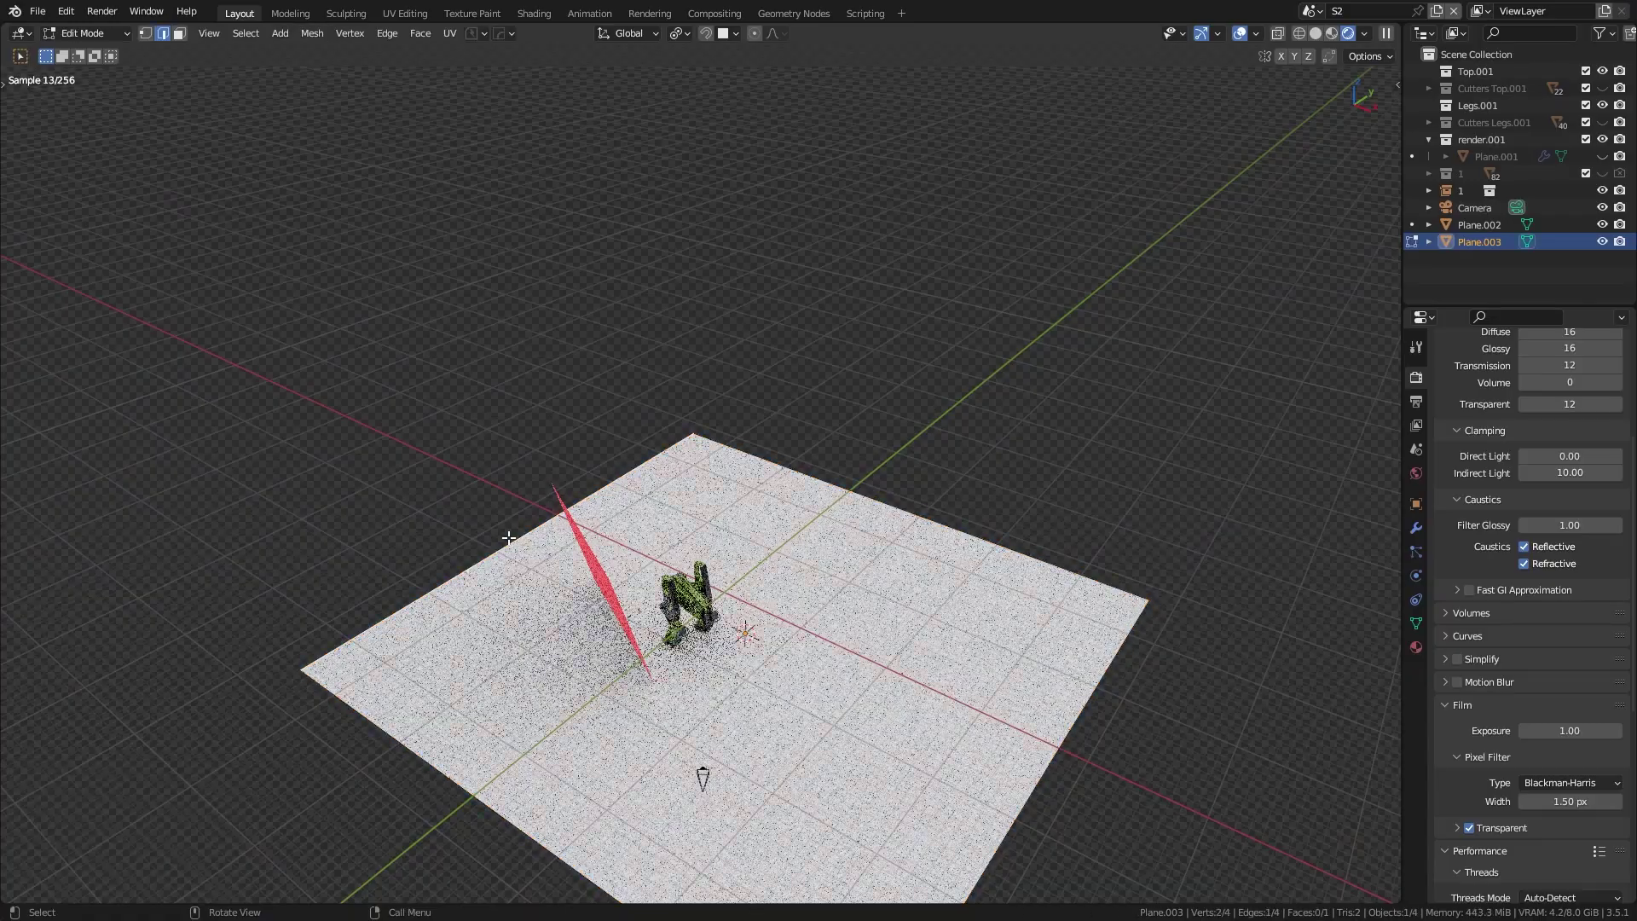
- Finish the extruded backdrop wall, bevel its corner into a smooth curve, then rotate and move it along Z
{"action": "key", "text": "Escape"}
{"action": "middle_click_drag", "start_coordinate": [509, 122], "coordinate": [1108, 546]}
{"action": "key", "text": "ctrl+b"}
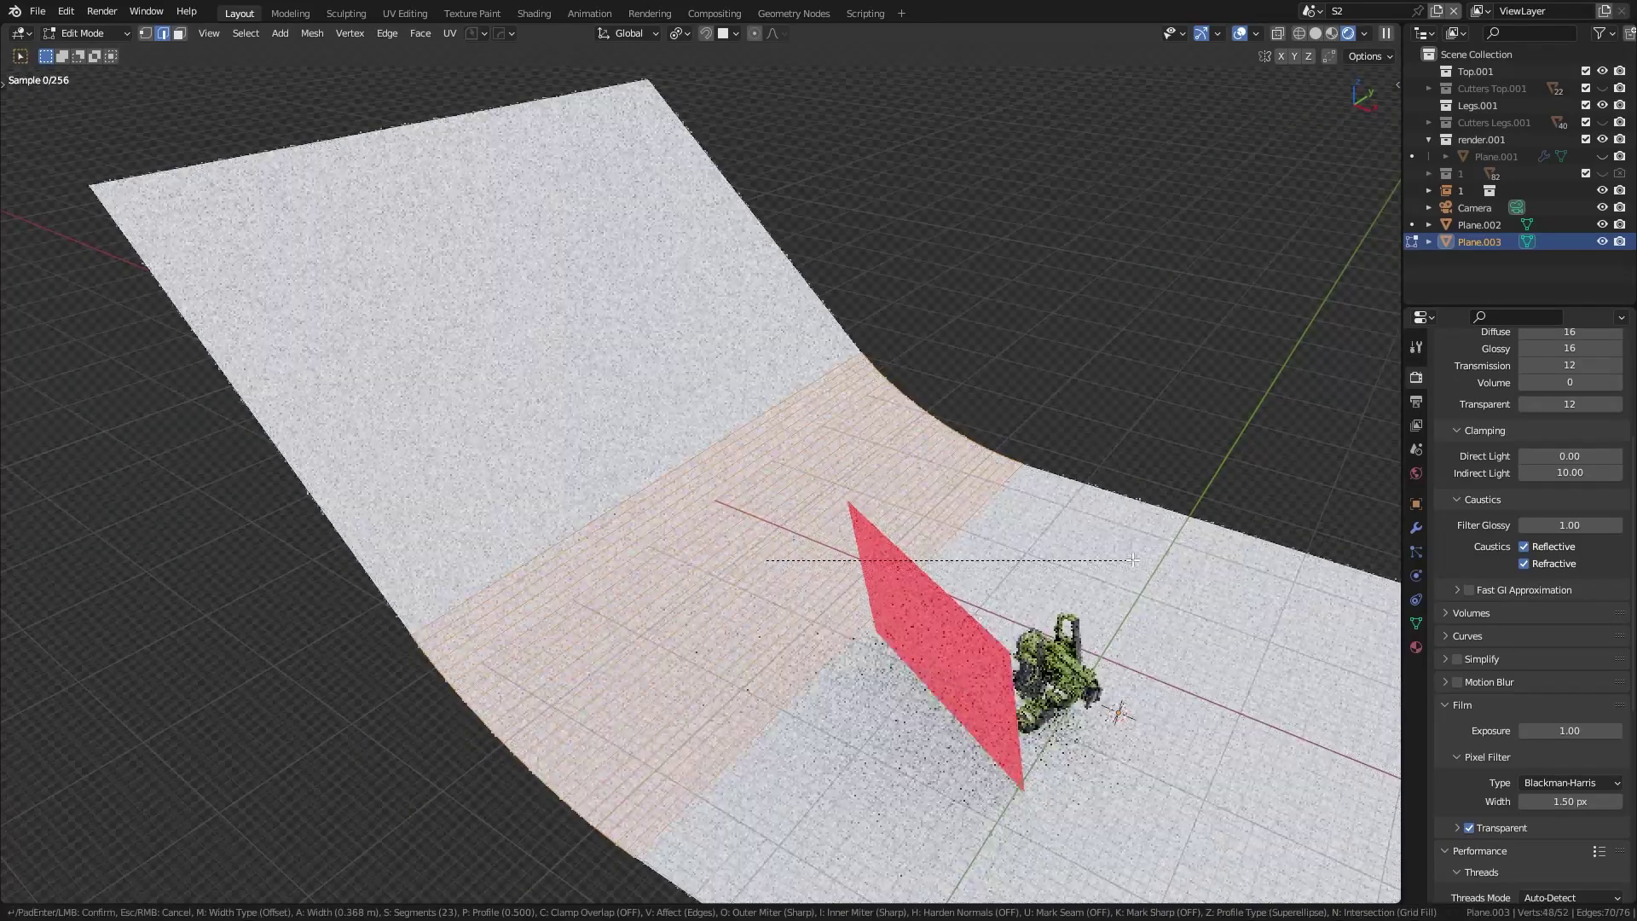
{"action": "left_click", "coordinate": [1133, 560]}
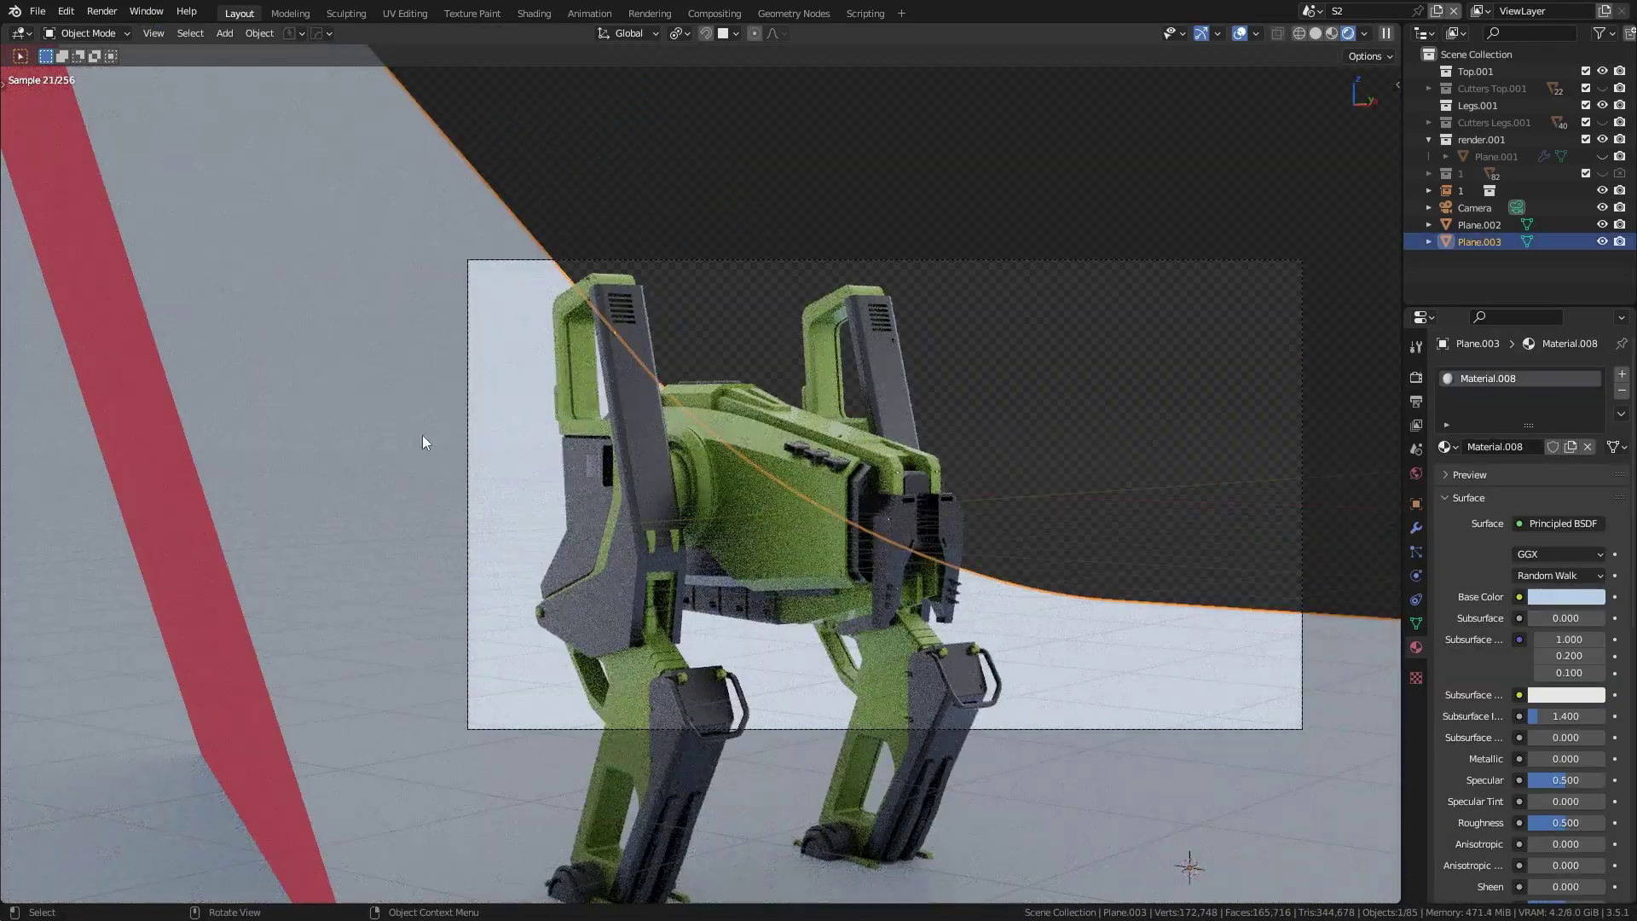
{"action": "key", "text": "r"}
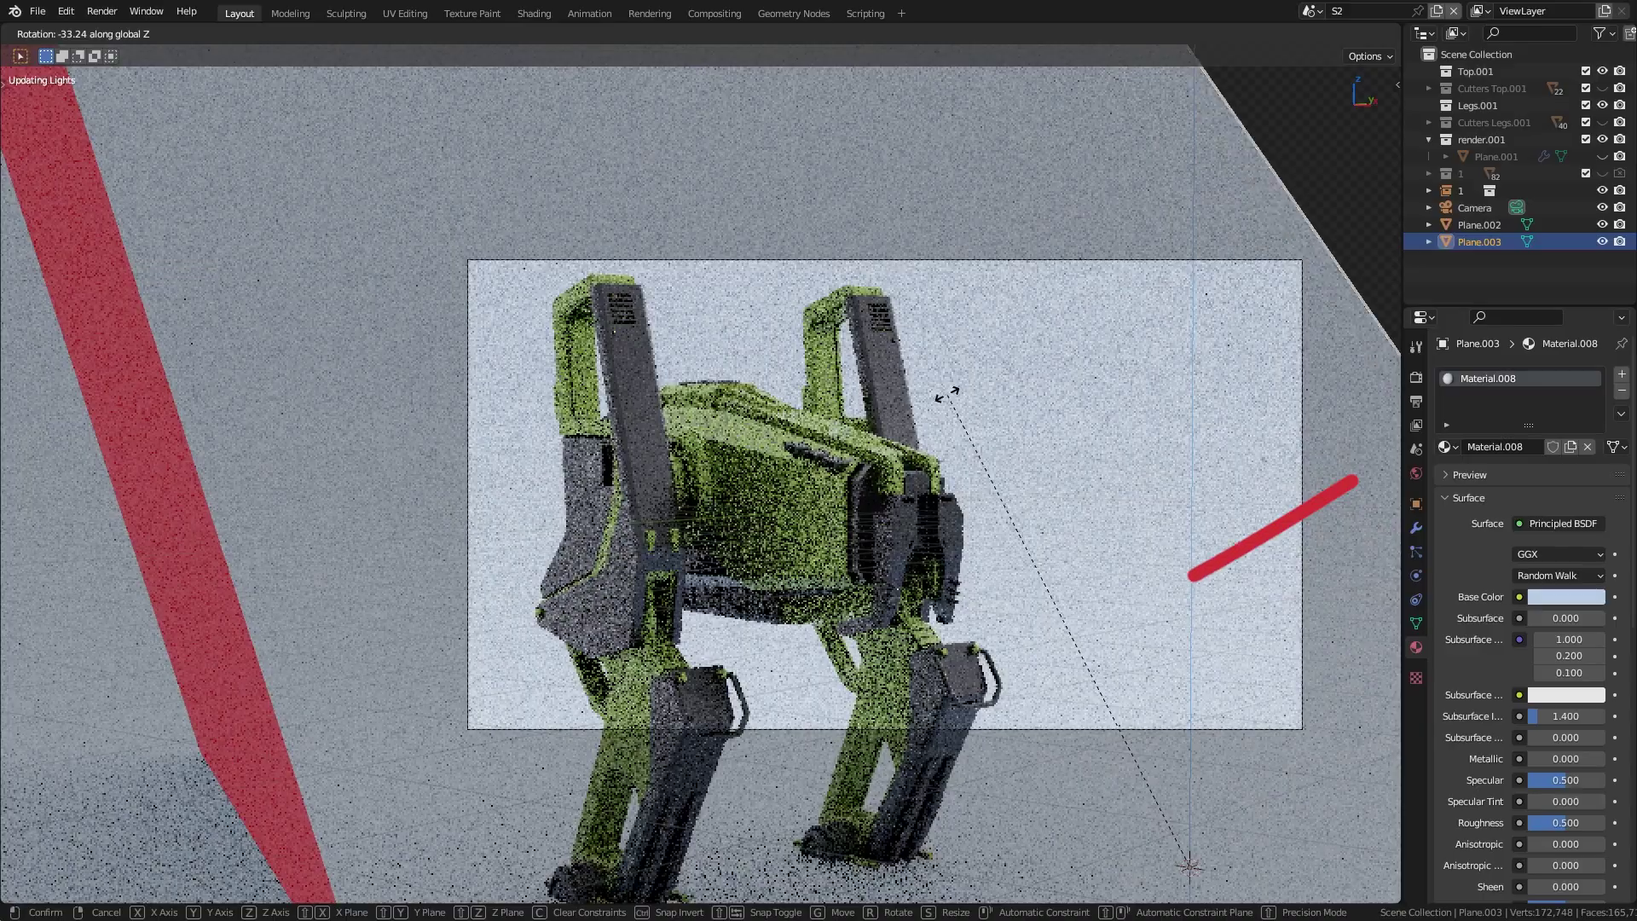
{"action": "key", "text": "g"}
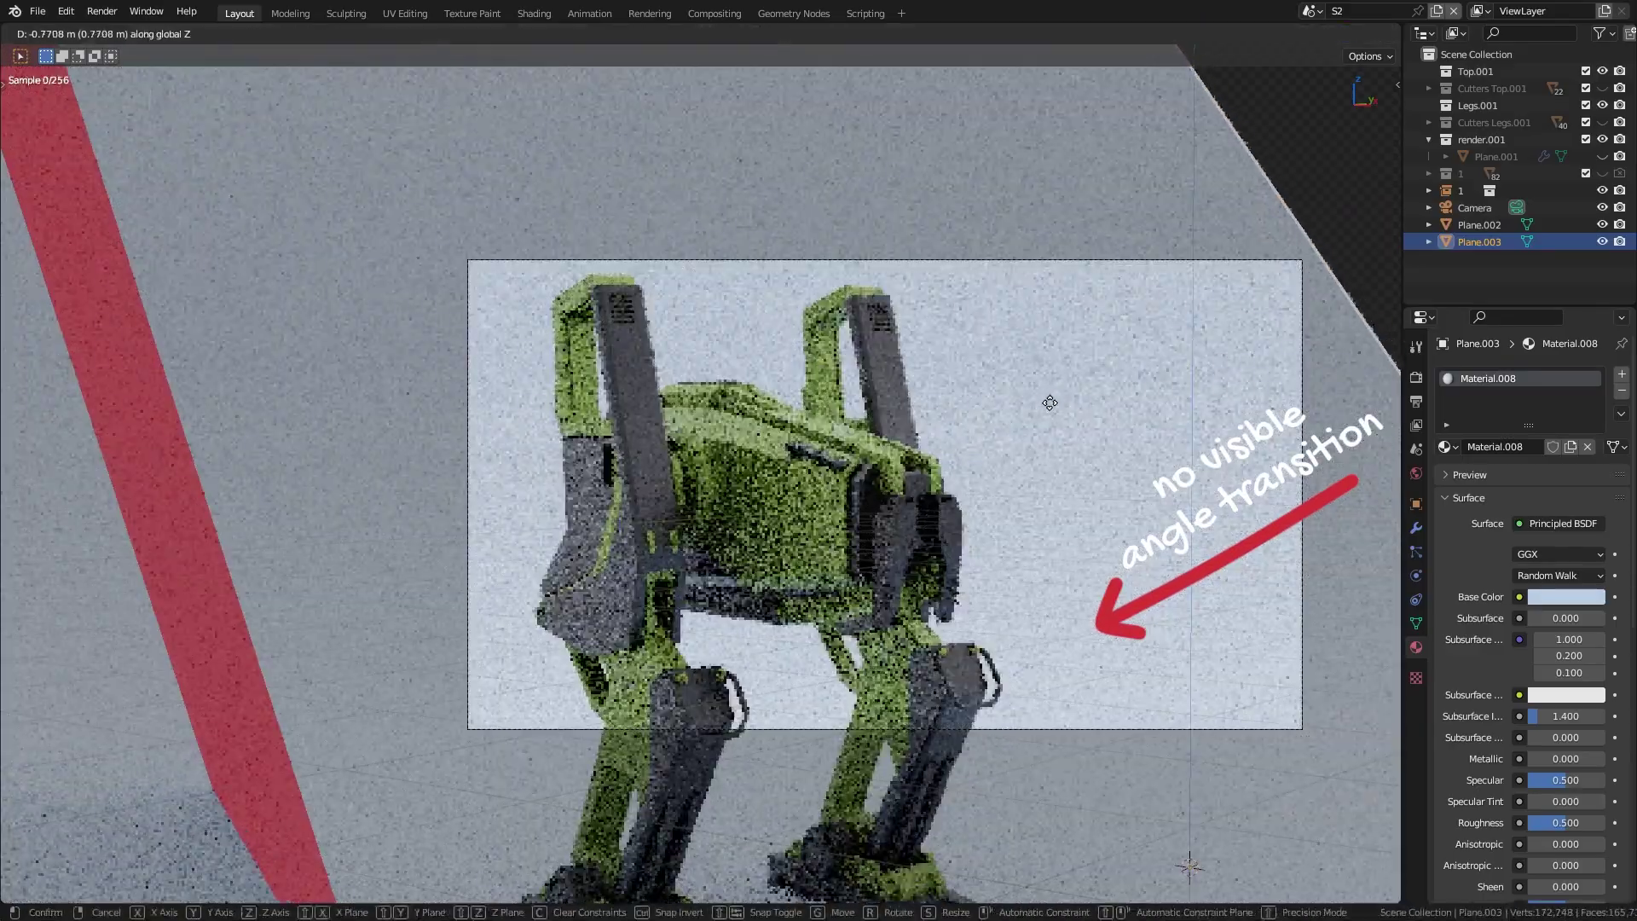
{"action": "left_click", "coordinate": [1048, 413]}
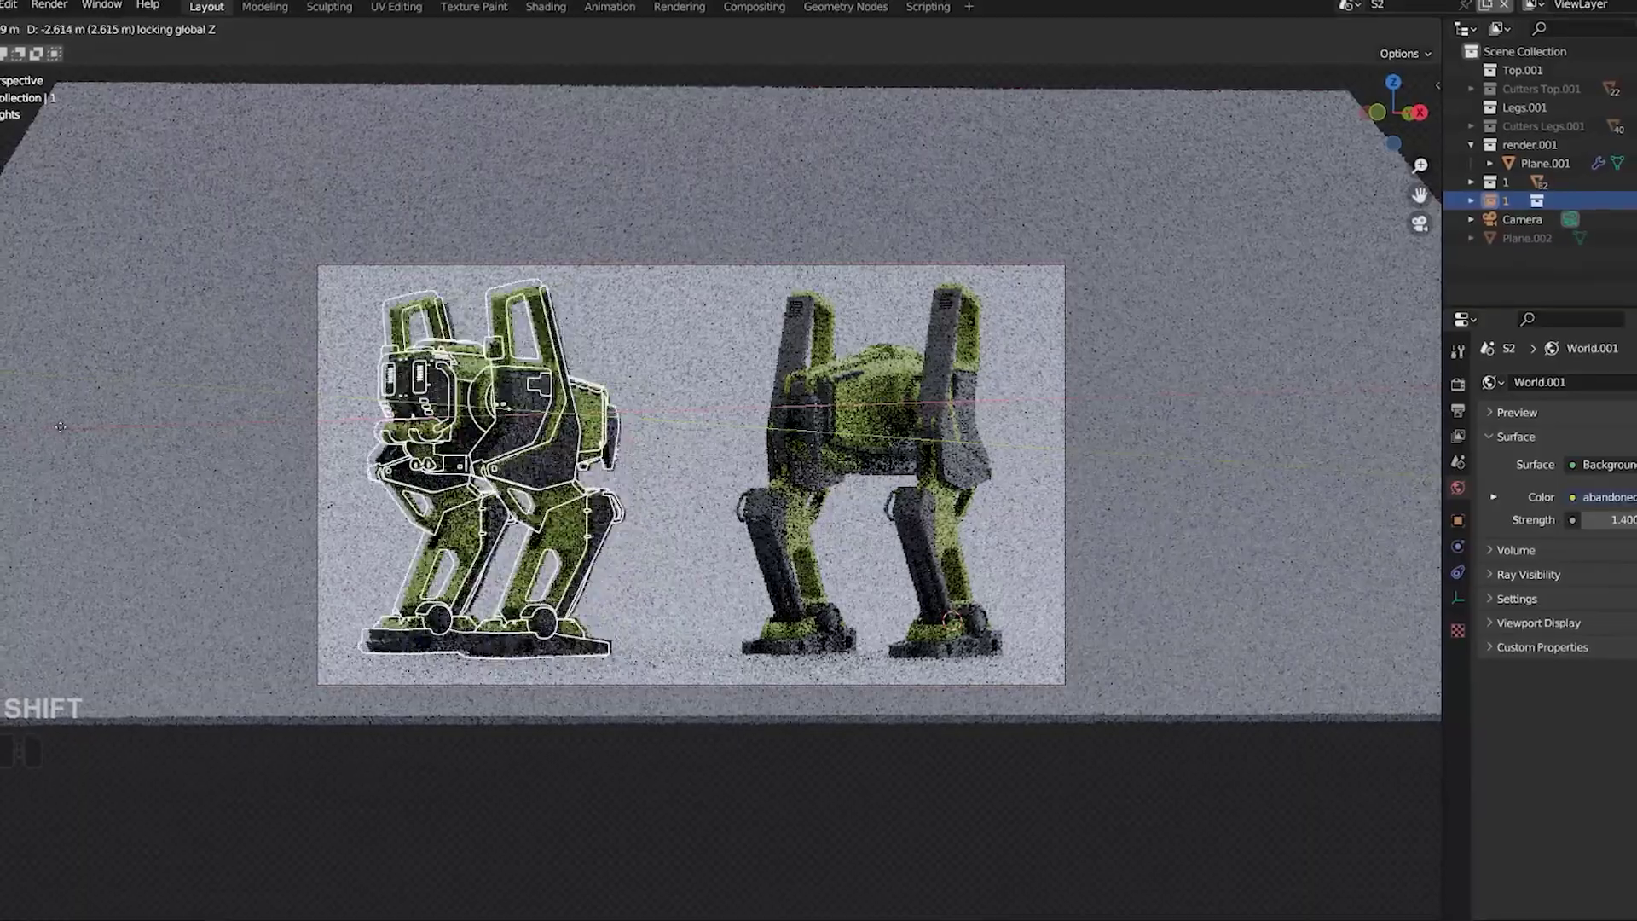
{"action": "key", "text": "g"}
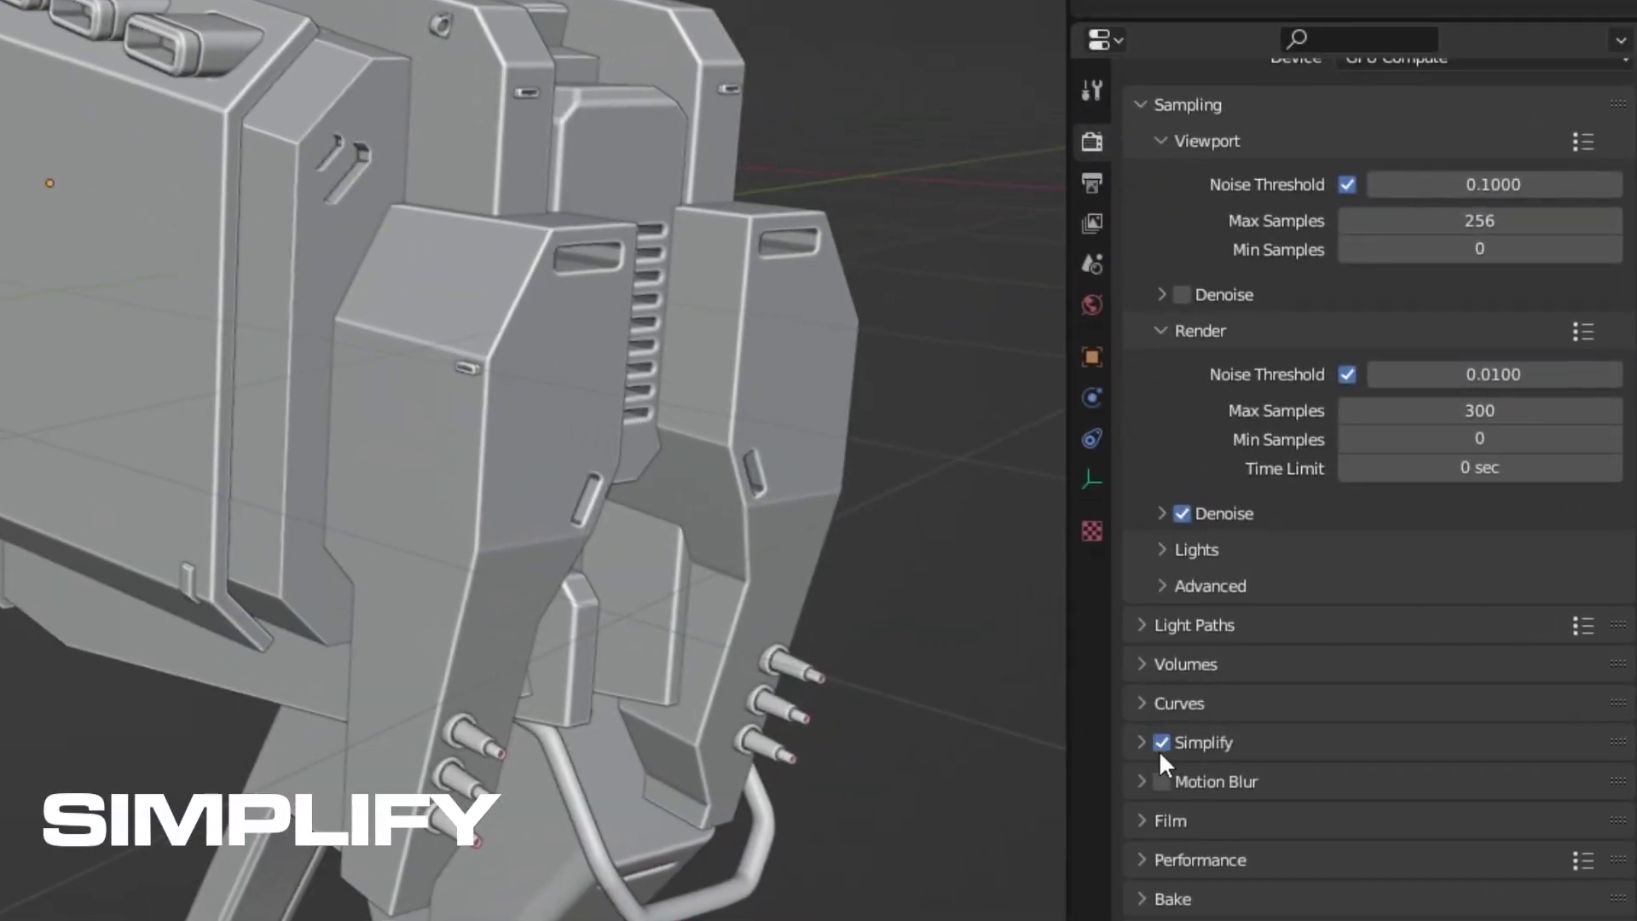
- Enable Simplify and set the viewport texture limit to 2048
{"action": "left_click", "coordinate": [1141, 742]}
{"action": "scroll", "coordinate": [1253, 683], "scroll_direction": "down", "scroll_amount": 5}
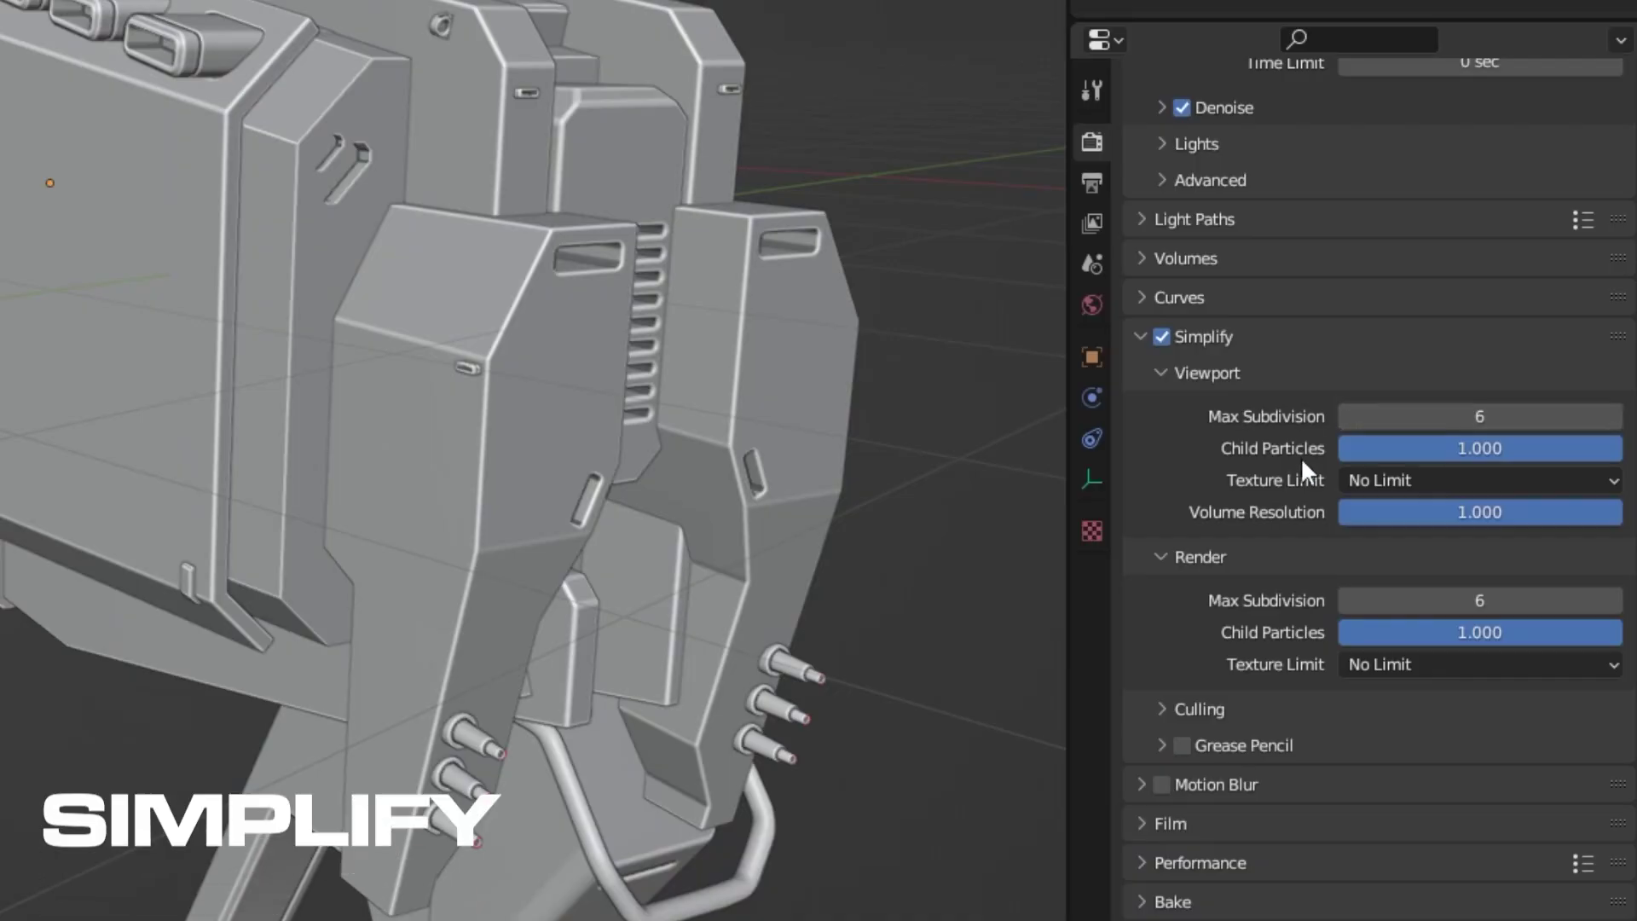
{"action": "left_click", "coordinate": [1393, 483]}
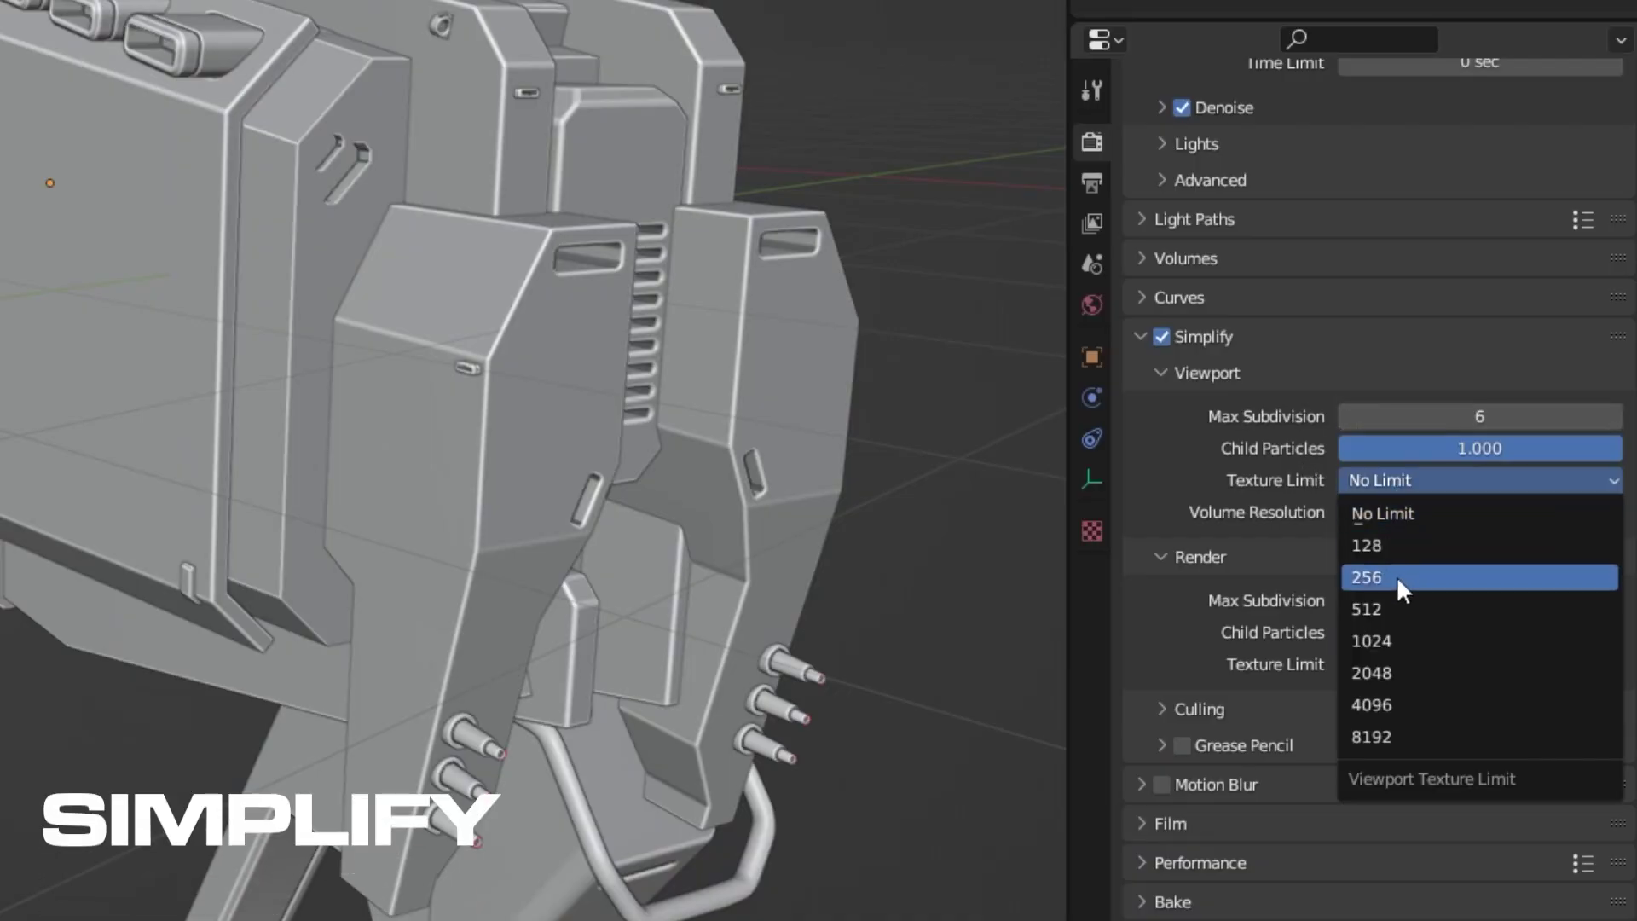
{"action": "left_click", "coordinate": [1398, 640]}
{"action": "left_click", "coordinate": [1410, 483]}
{"action": "left_click", "coordinate": [1412, 672]}
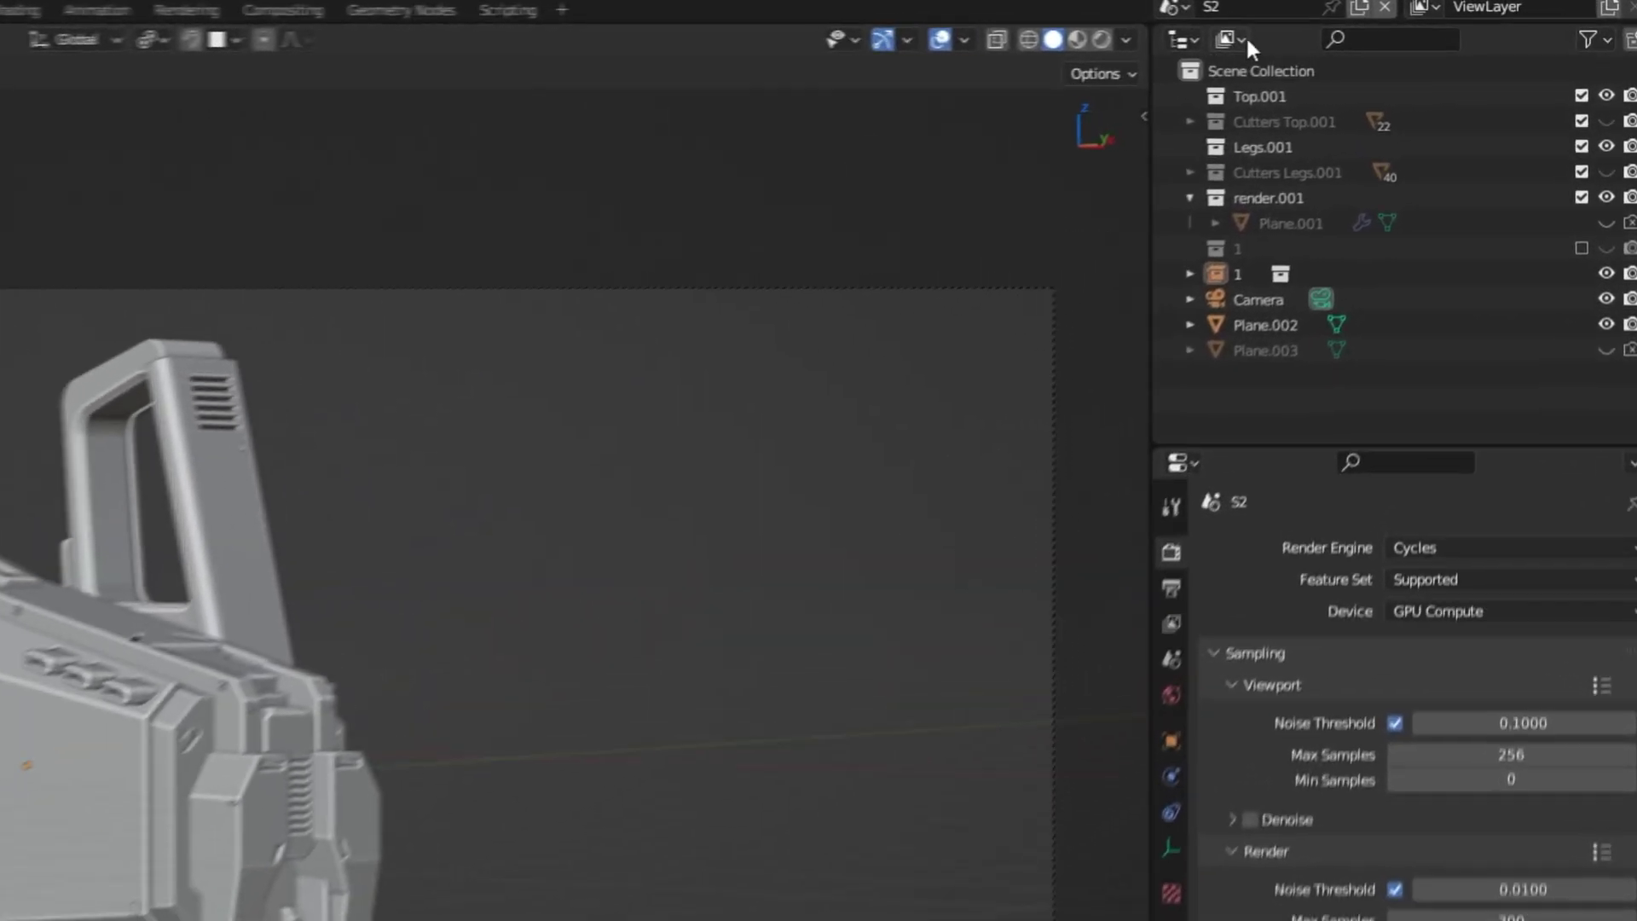
- Create a full-copy scene and delete its background plane
{"action": "left_click", "coordinate": [1319, 8]}
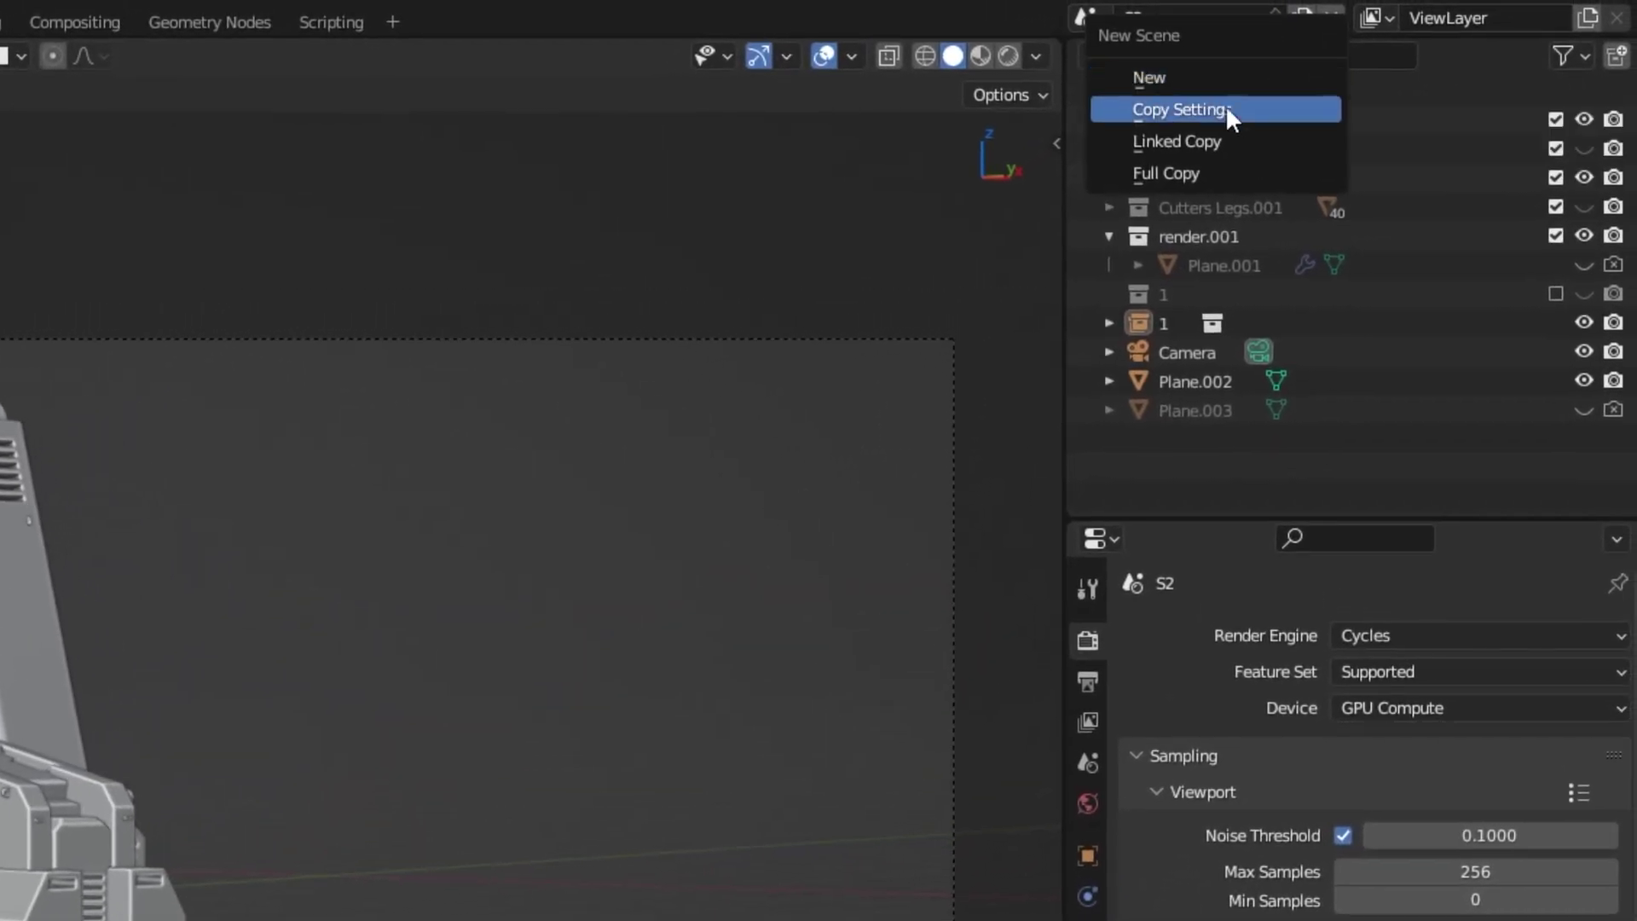
{"action": "left_click", "coordinate": [1186, 174]}
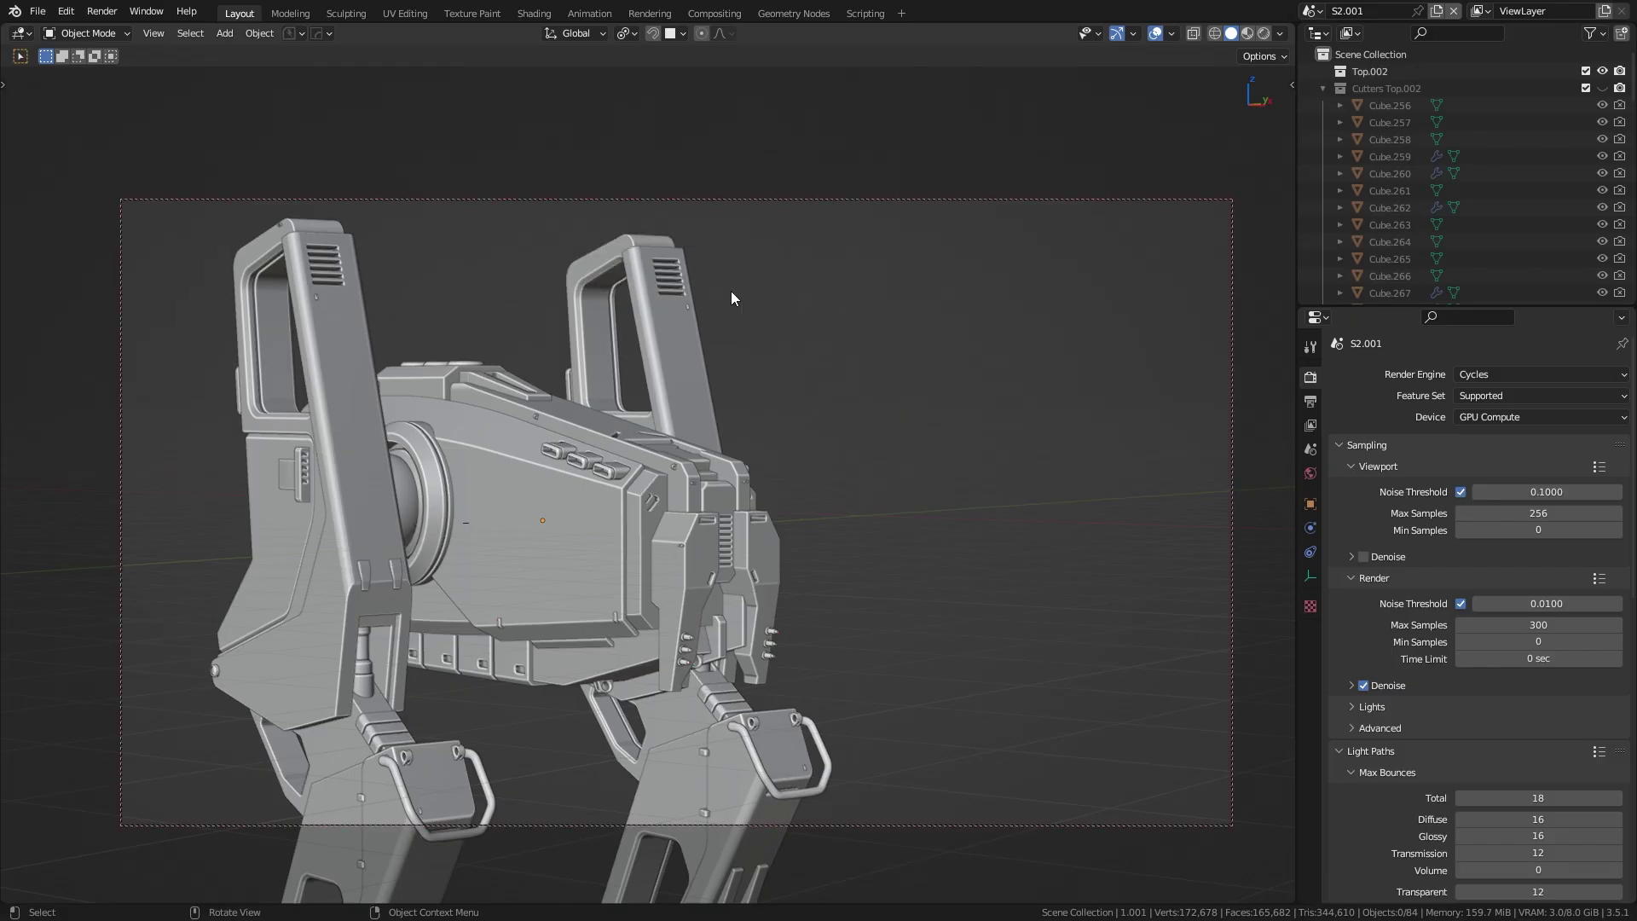
{"action": "middle_click_drag", "start_coordinate": [731, 297], "coordinate": [295, 355]}
{"action": "left_click", "coordinate": [295, 354]}
{"action": "key", "text": "x"}
{"action": "left_click", "coordinate": [295, 355]}
{"action": "middle_click_drag", "start_coordinate": [426, 421], "coordinate": [570, 520]}
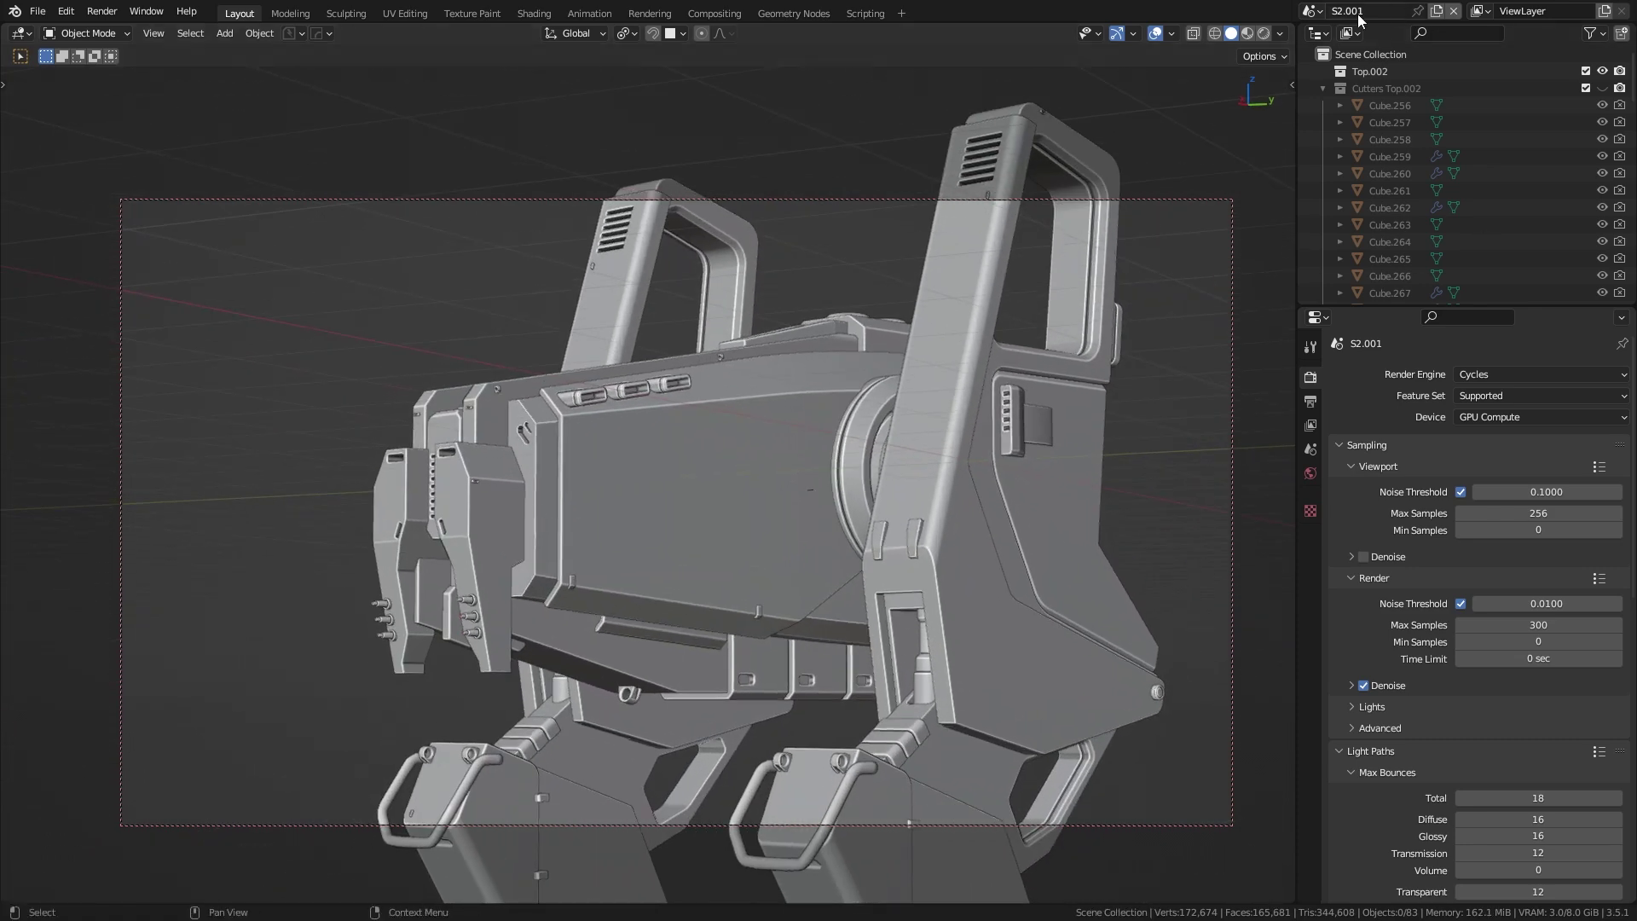
- Switch scenes and put the selected robot parts into a new 'Main Model' collection
{"action": "left_click", "coordinate": [1310, 11]}
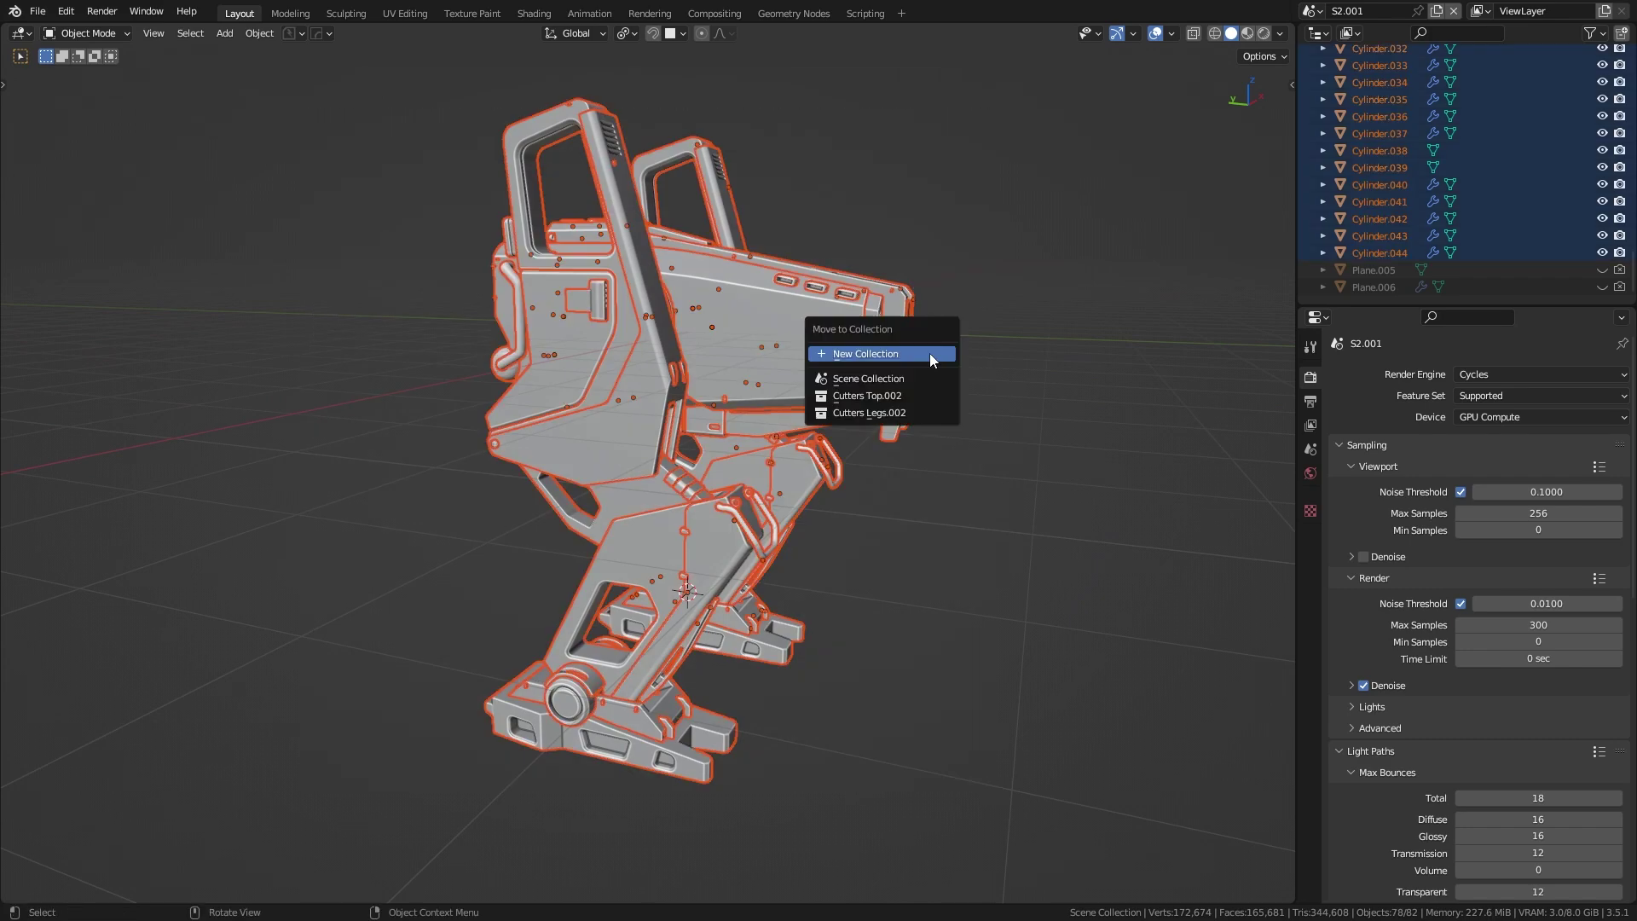
{"action": "left_click", "coordinate": [929, 353]}
{"action": "type", "text": "Main Model"}
{"action": "key", "text": "Return"}
- Add a Main Model collection instance, slide it along X beside the original, and render
{"action": "key", "text": "alt+a"}
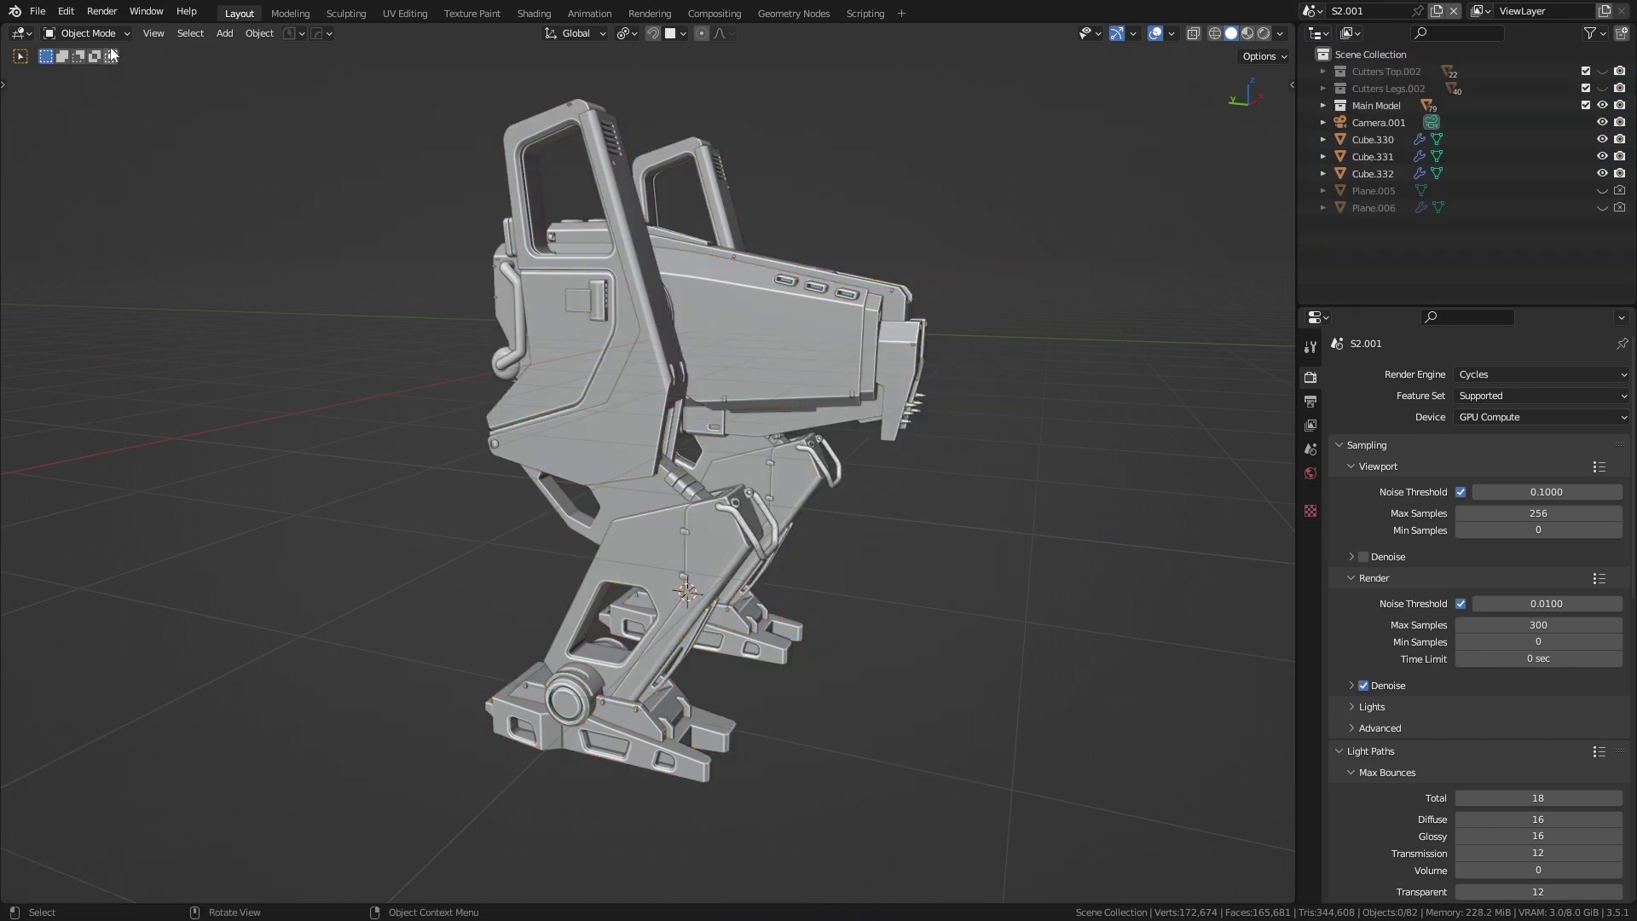
{"action": "left_click", "coordinate": [225, 33]}
{"action": "left_click", "coordinate": [290, 380]}
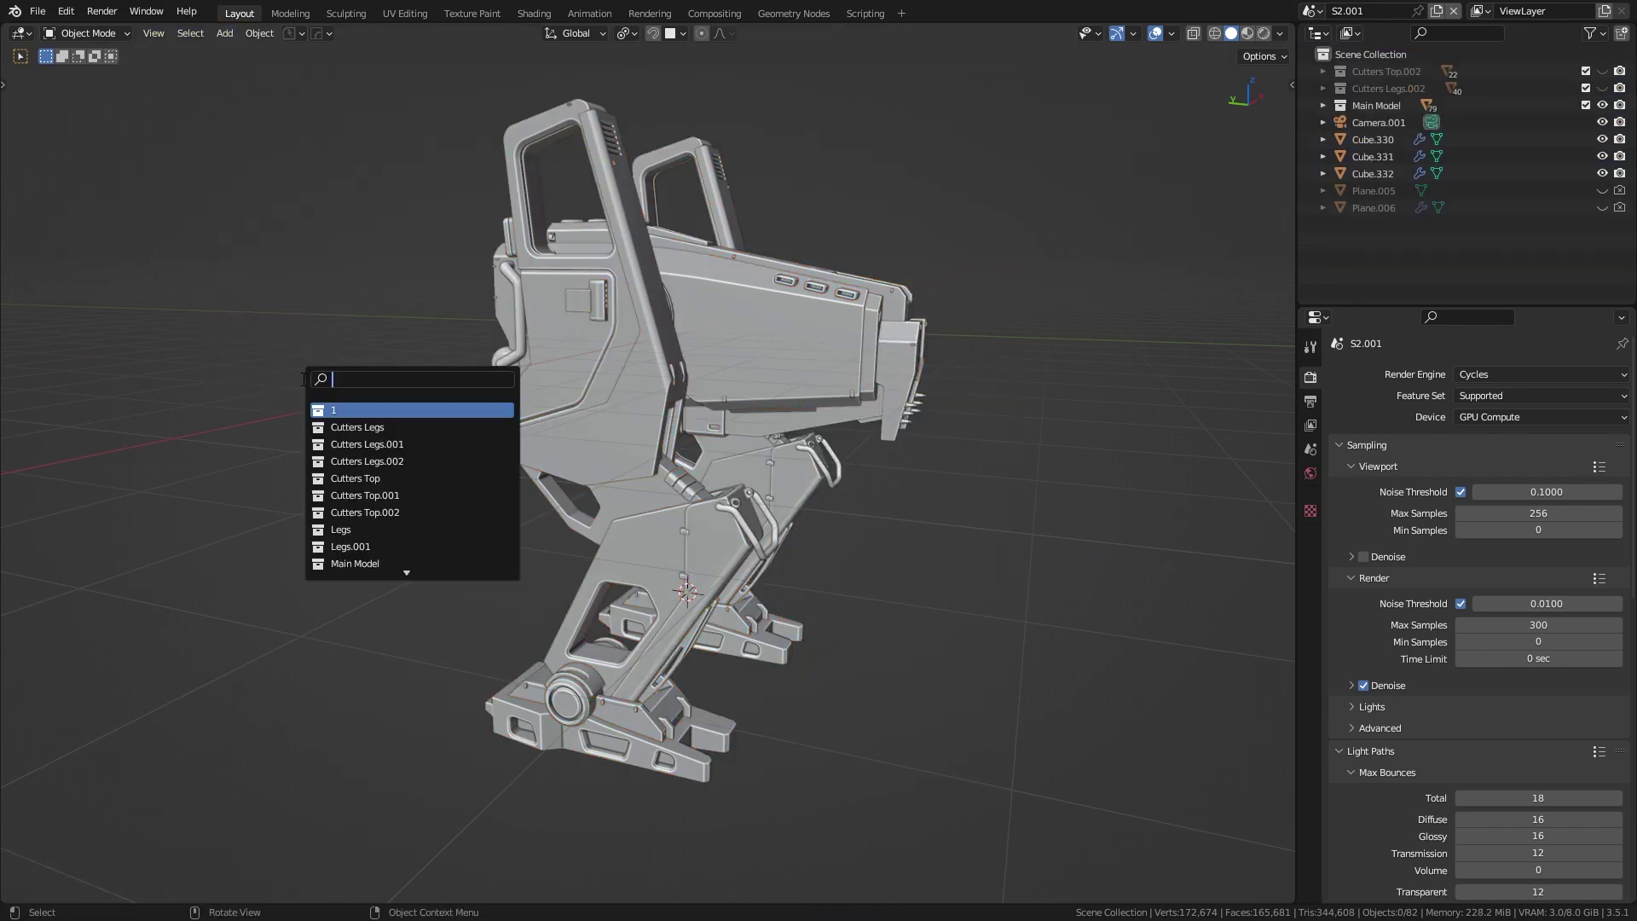
{"action": "left_click", "coordinate": [349, 564]}
{"action": "middle_click_drag", "start_coordinate": [347, 564], "coordinate": [786, 566]}
{"action": "scroll", "coordinate": [786, 566], "scroll_direction": "down", "scroll_amount": 5}
{"action": "key", "text": "g"}
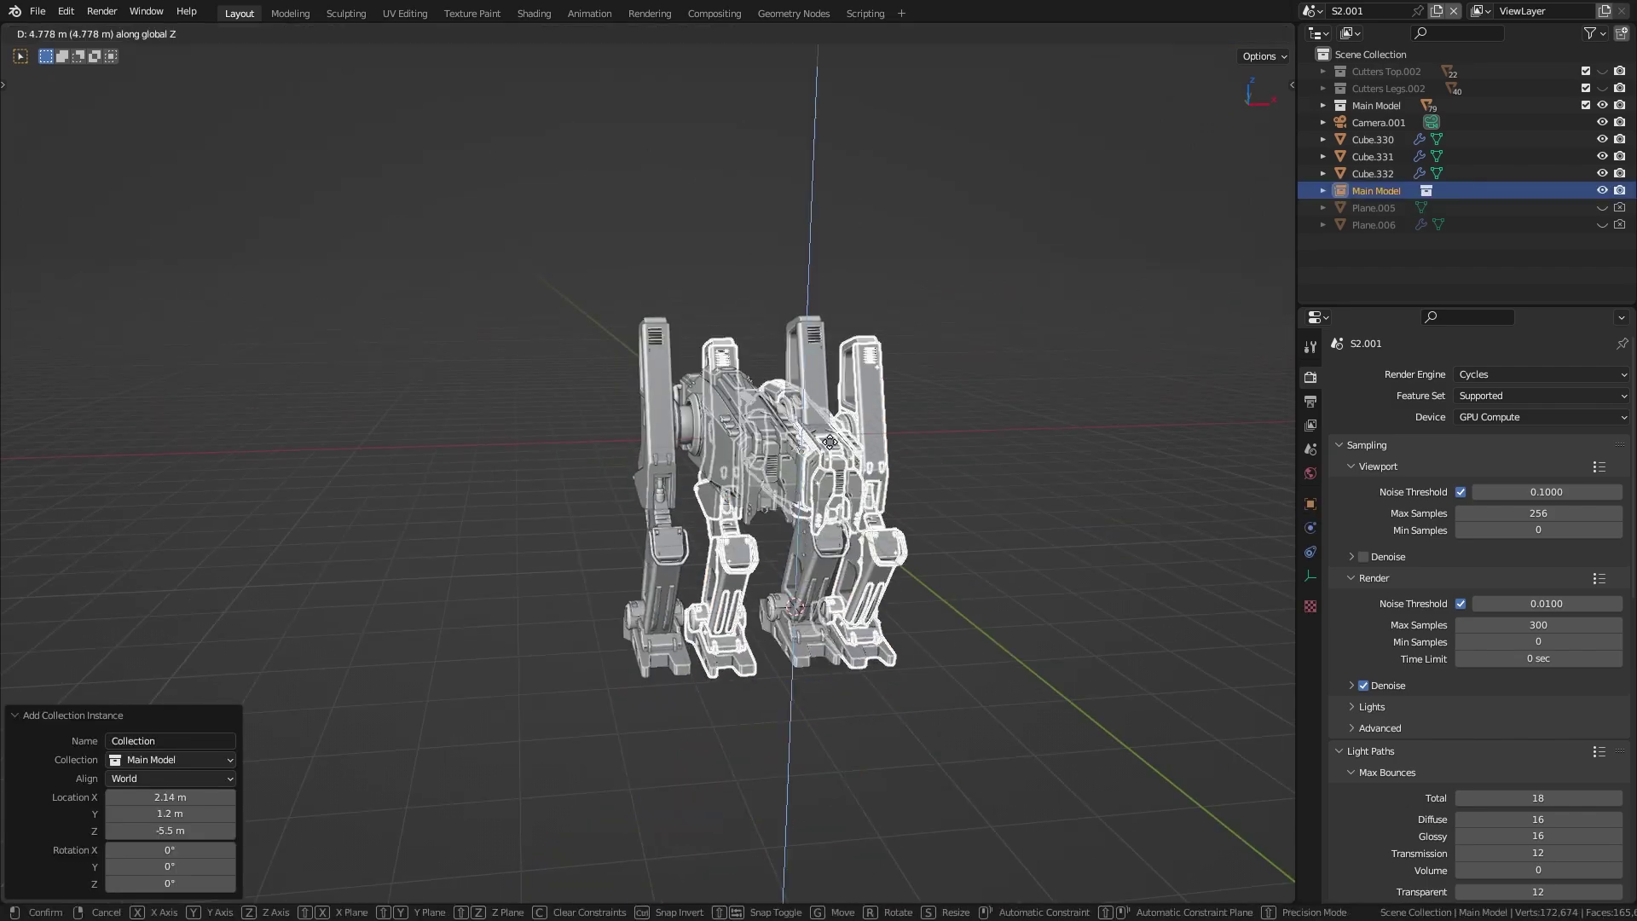
{"action": "key", "text": "x"}
{"action": "left_click", "coordinate": [1086, 407]}
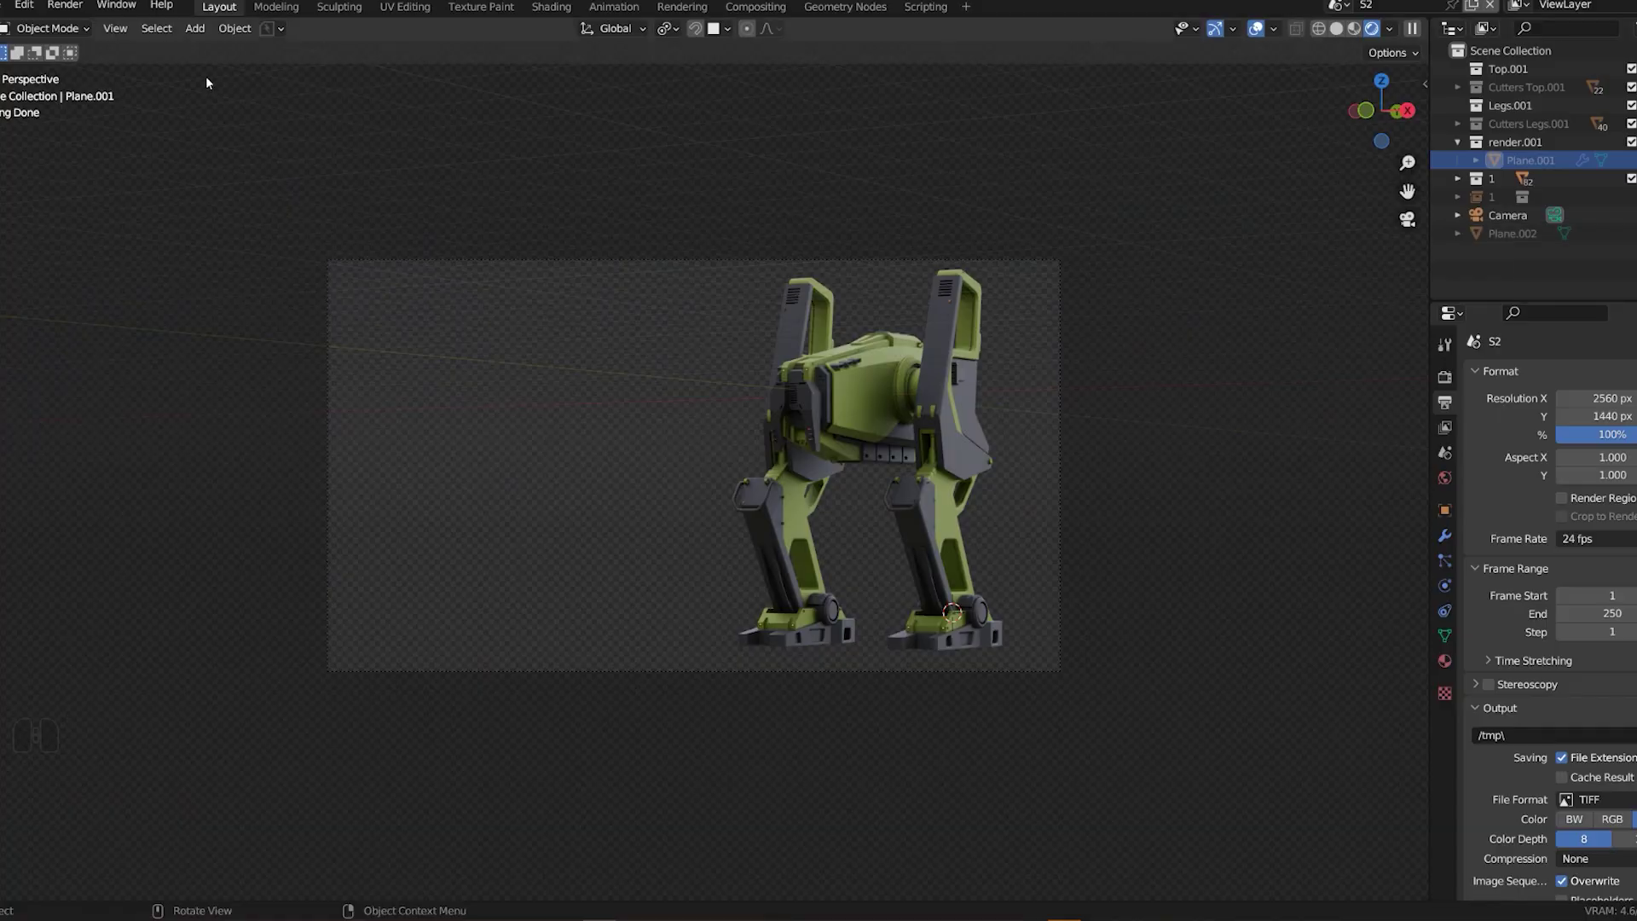
{"action": "left_click", "coordinate": [91, 25]}
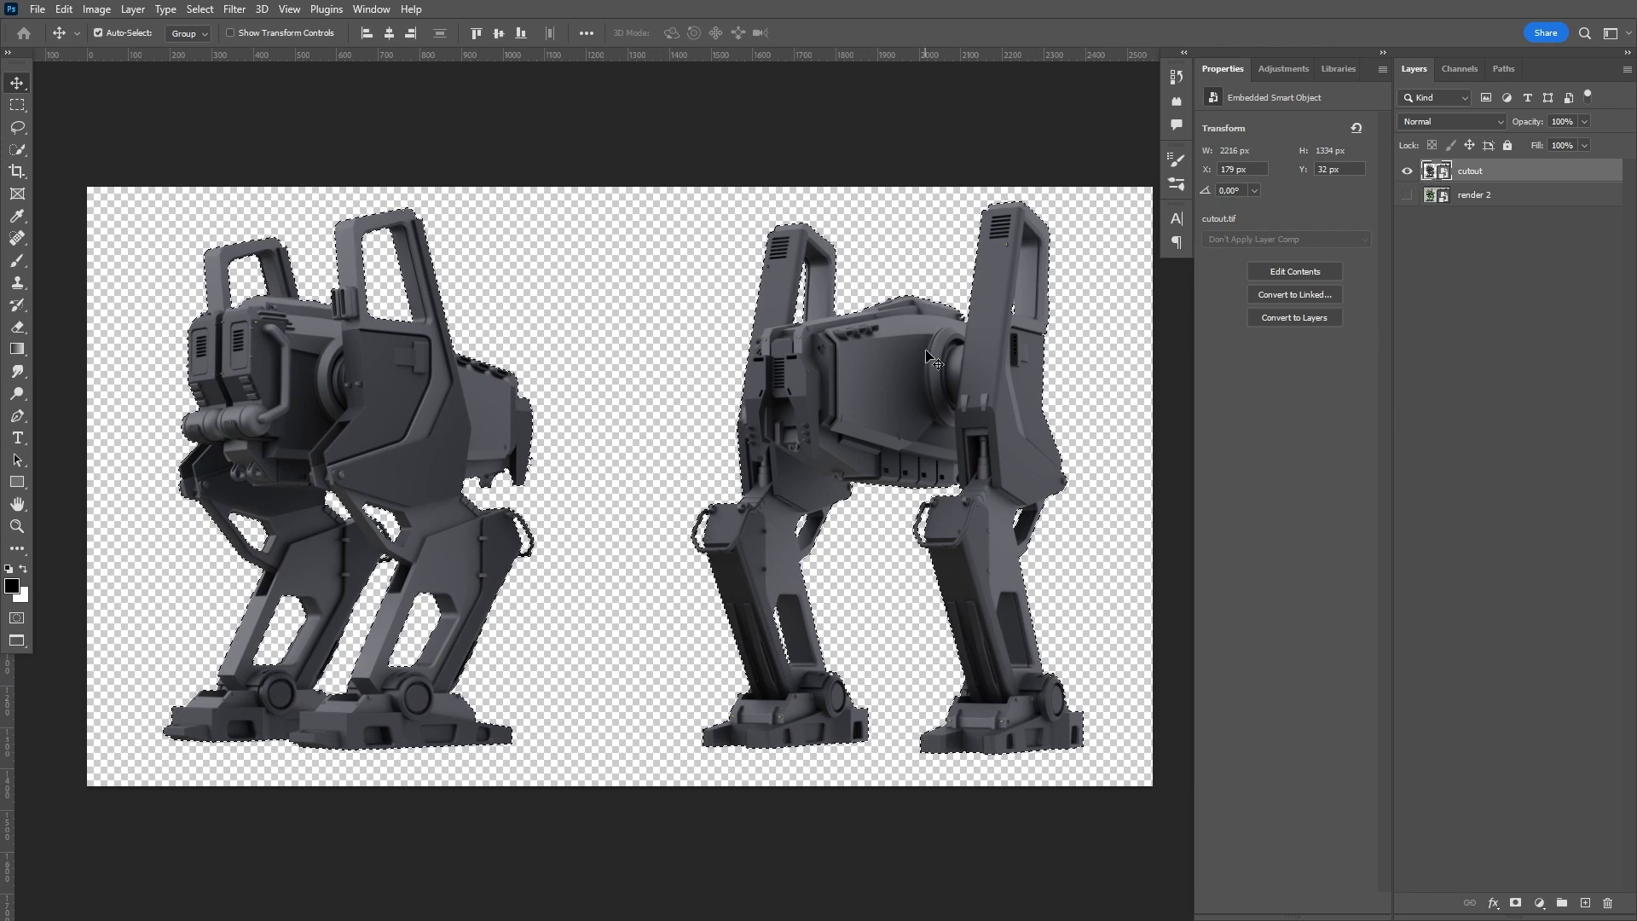
- Hide the cutout layer, show render 2, and add a layer mask to remove its background
{"action": "left_click", "coordinate": [1407, 171]}
{"action": "left_click", "coordinate": [1407, 195]}
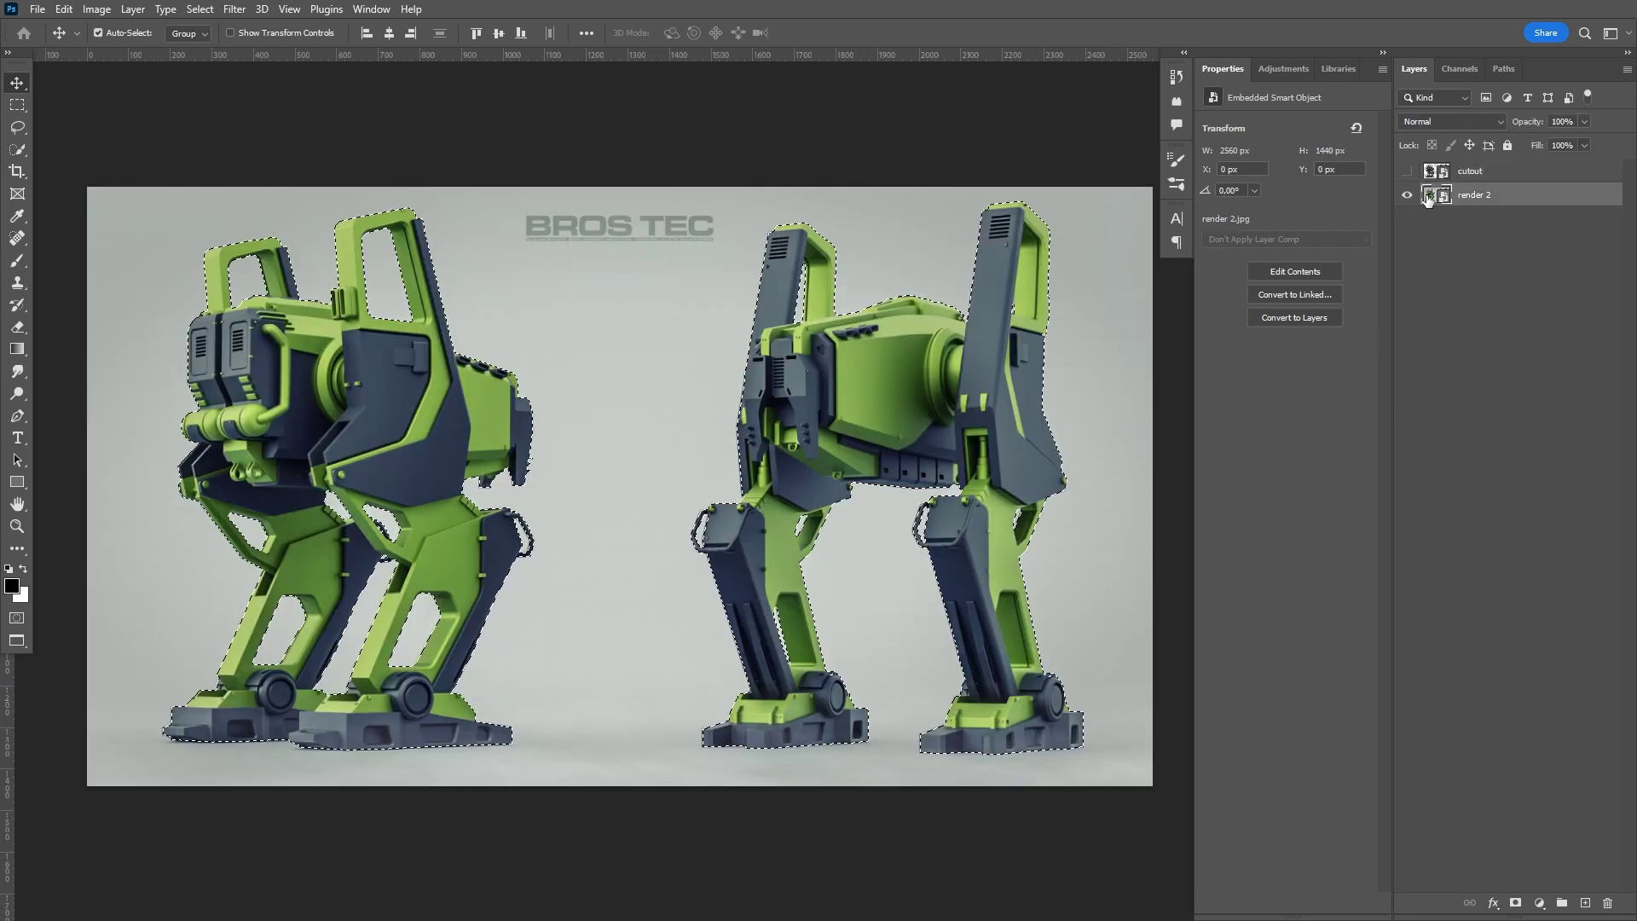
{"action": "left_click", "coordinate": [1517, 903]}
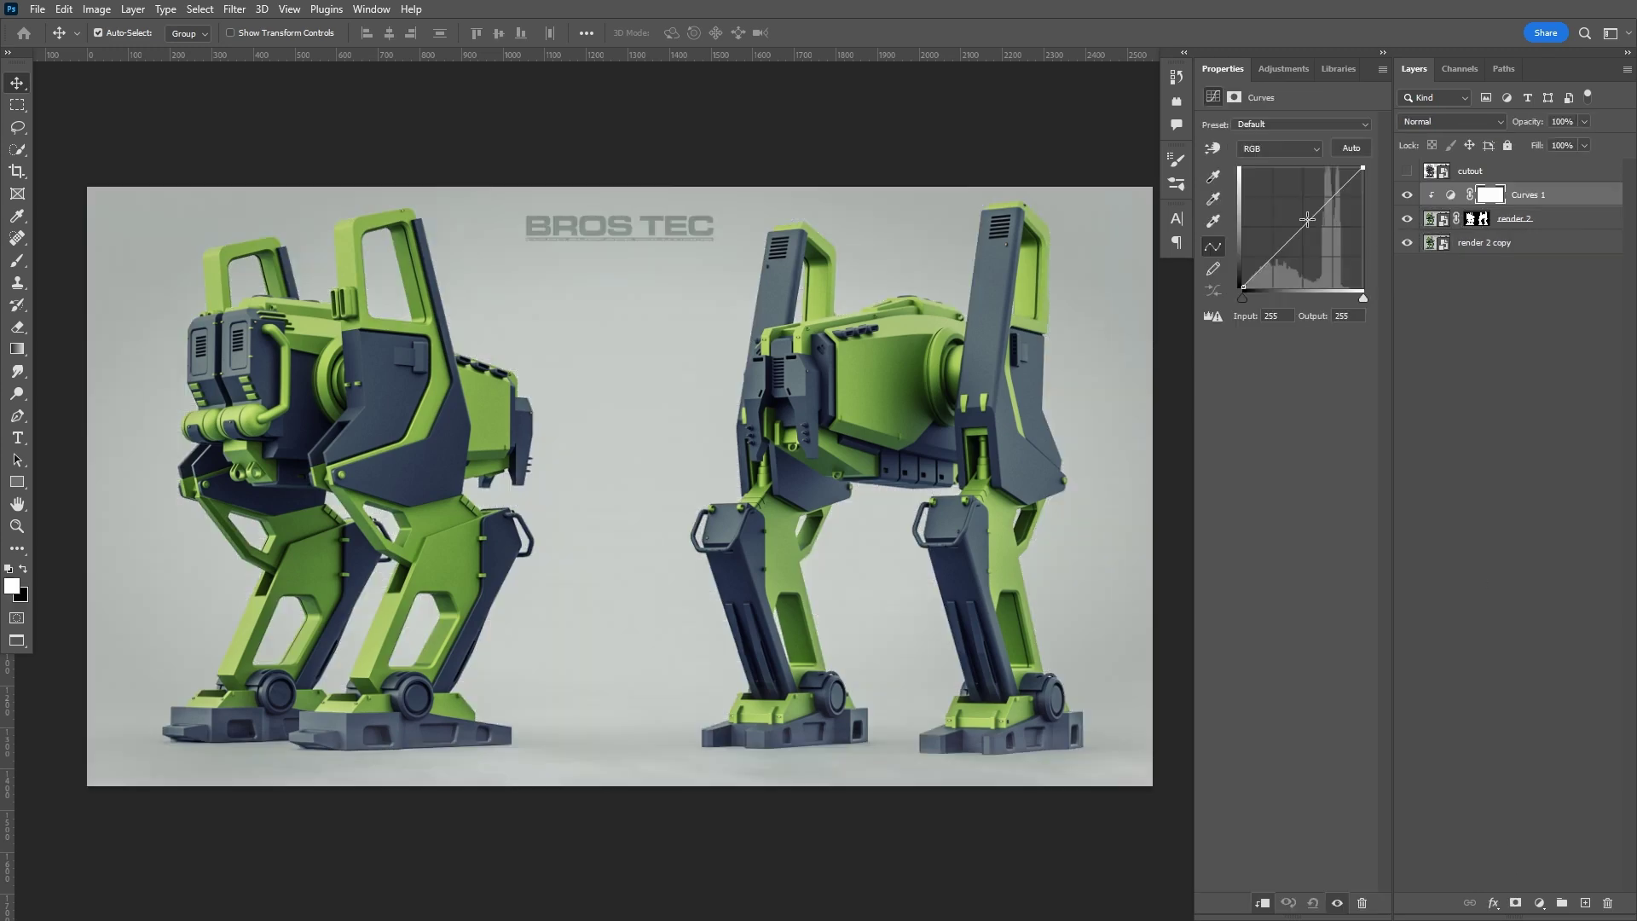